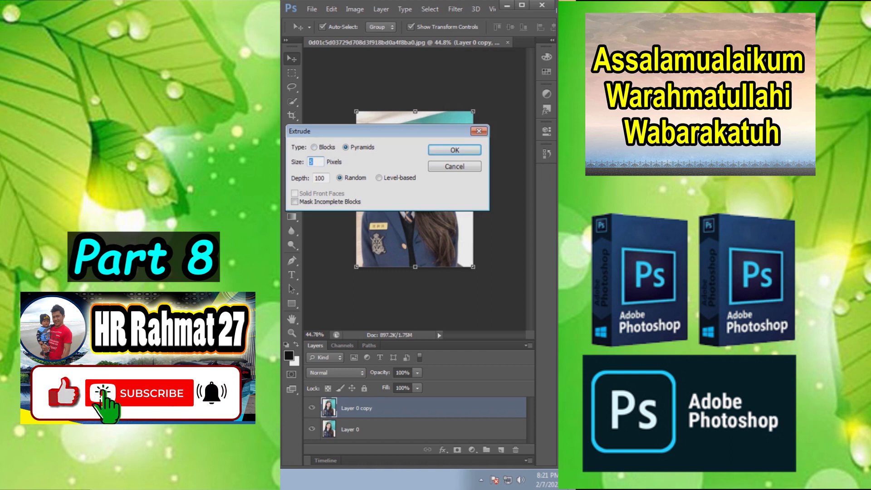
Apply the Extrude filter with 5-pixel pyramids and random depth 10, then hide the extruded layer behind an inverted layer mask.
text(10)
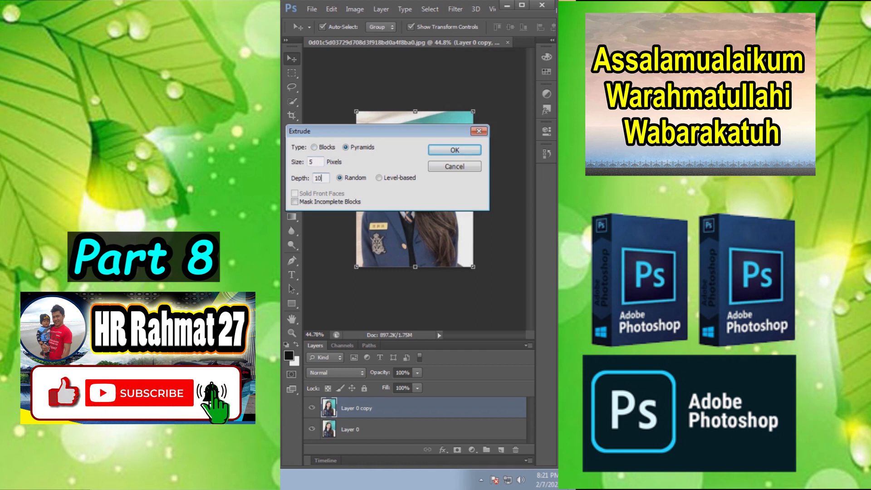
key(Return)
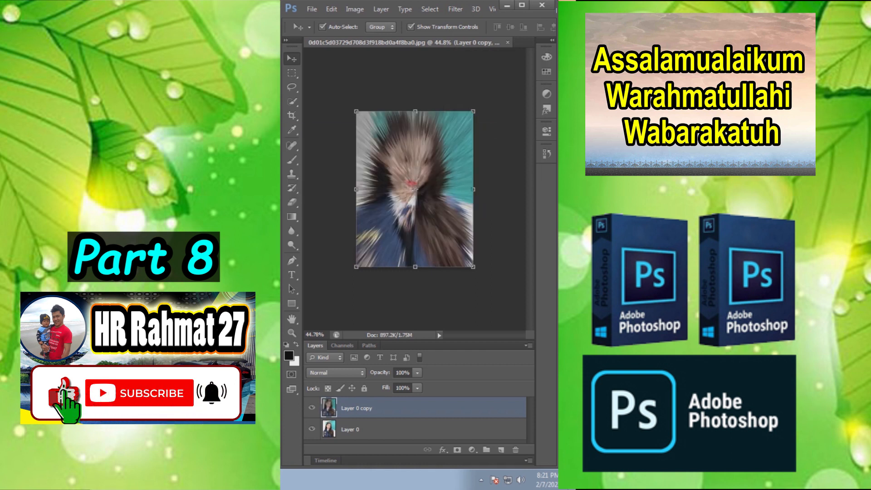
click(457, 450)
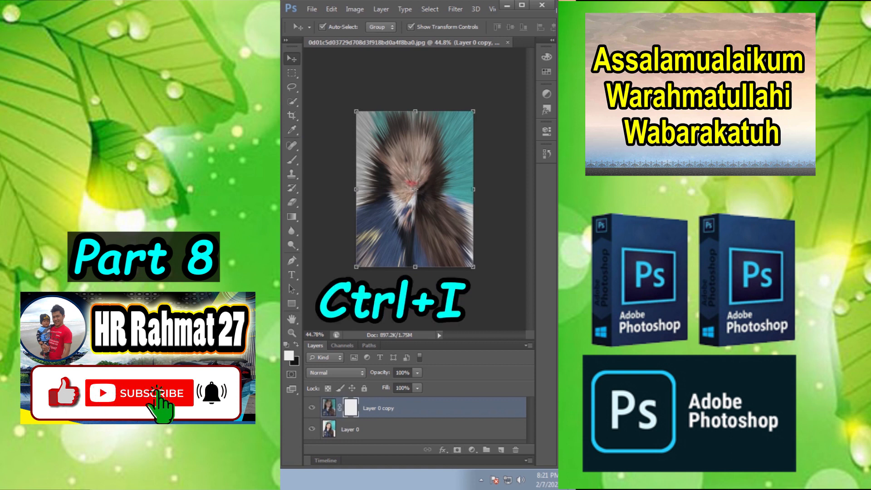
key(ctrl+i)
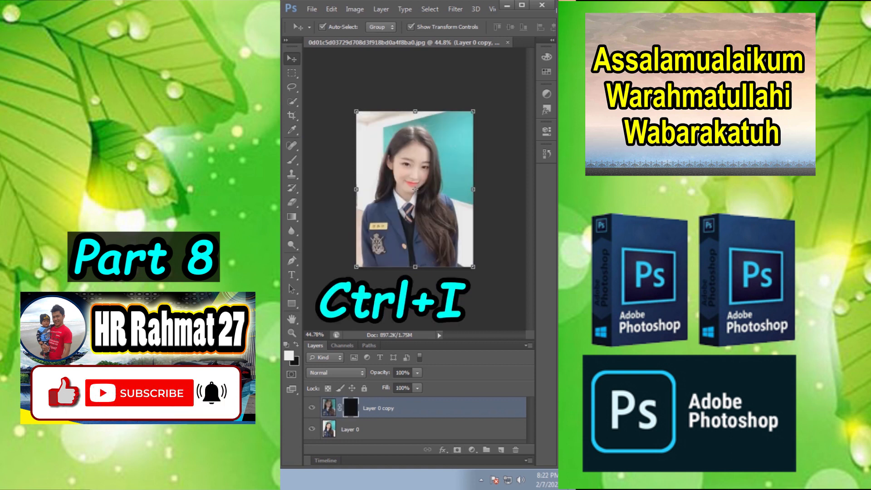
Paint white on the layer mask with a 300-pixel brush around the top of the woman's head to reveal the extruded spikes.
key(b)
key(bracketright)
key(bracketright)
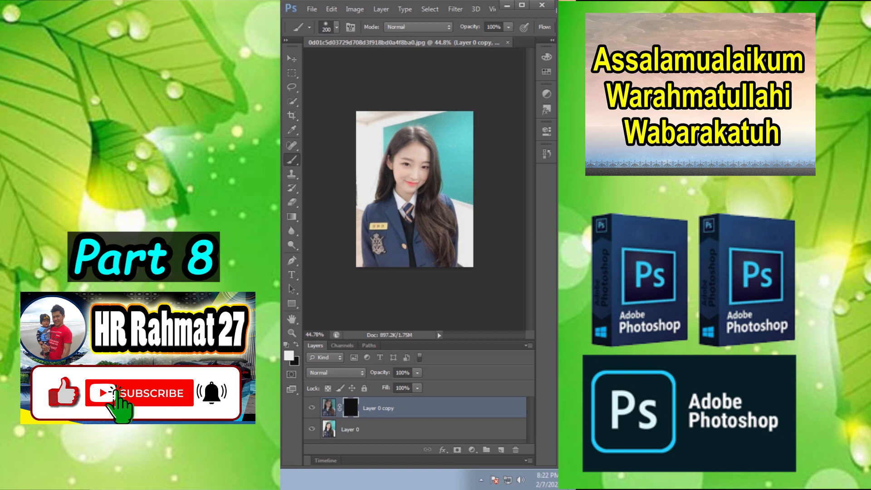
click(416, 133)
mouse_move(435, 127)
mouse_down()
mouse_move(458, 155)
mouse_move(376, 132)
mouse_move(370, 172)
mouse_move(365, 127)
mouse_up()
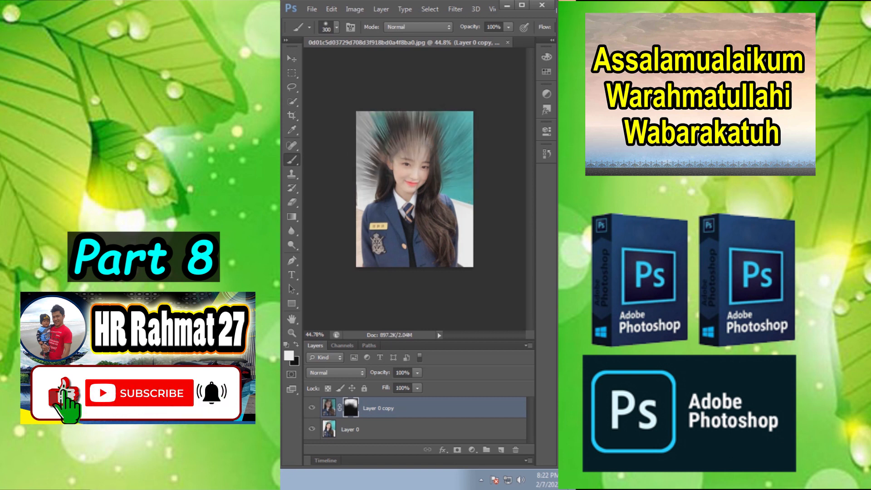
Examine the spiked hair effect up close and toggle the visibility of Layer 0 copy to compare.
scroll(403, 176, up, 4)
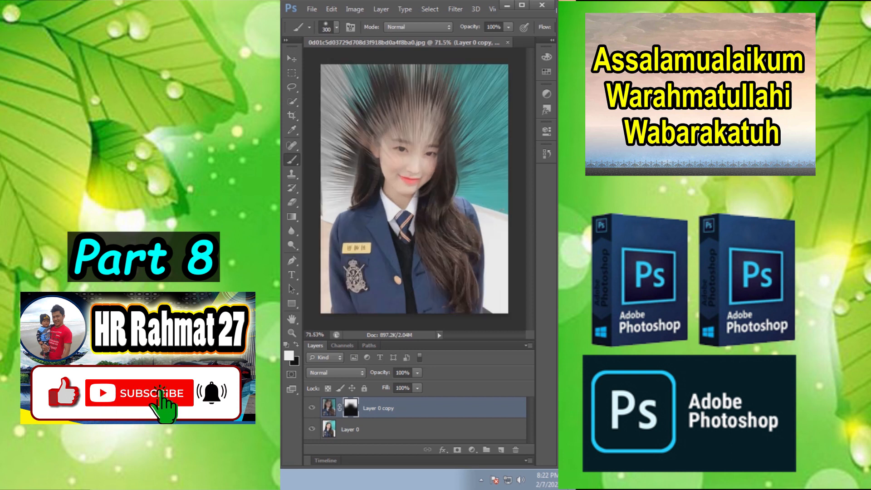
key(v)
scroll(410, 195, down, 2)
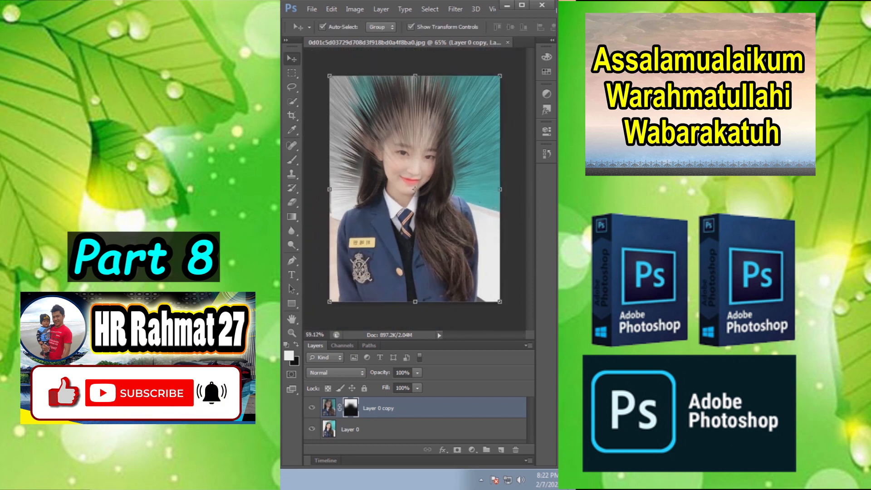
scroll(410, 195, up, 2)
scroll(410, 195, down, 2)
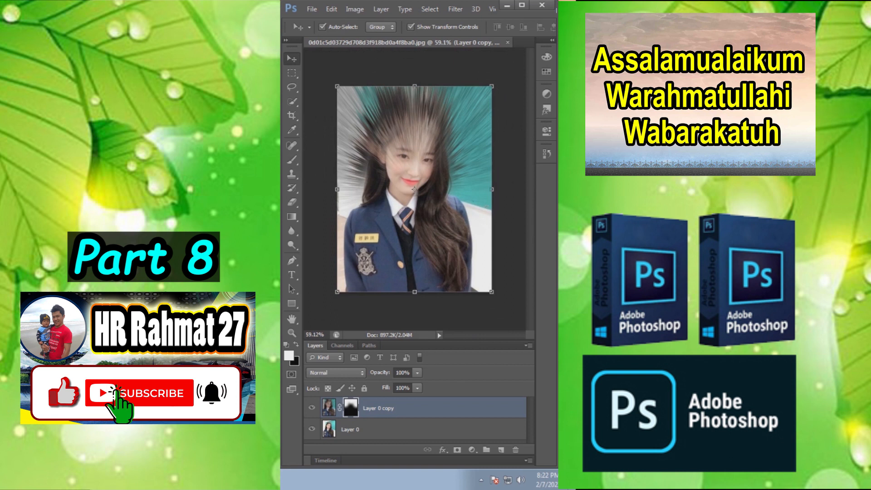
scroll(410, 195, up, 2)
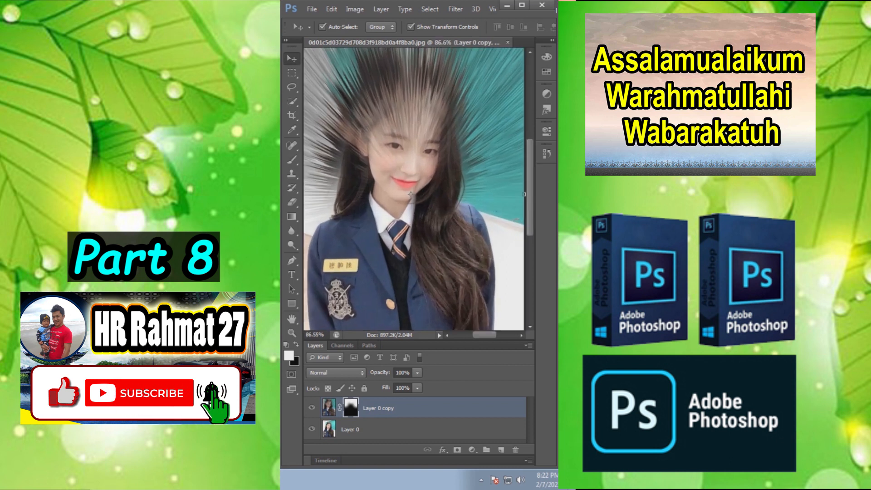
click(311, 407)
scroll(411, 194, down, 2)
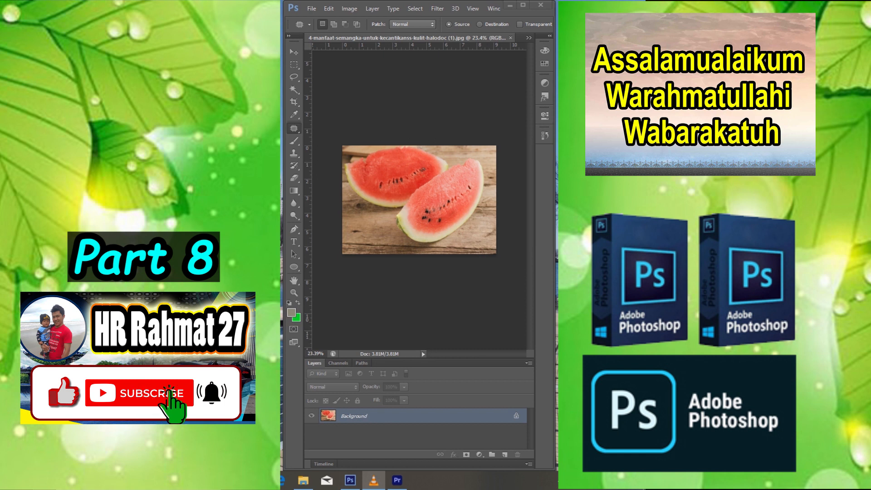
Apply an Iris Blur to the watermelon photo, centred between the two slices with an enlarged sharp inner area.
scroll(419, 199, up, 5)
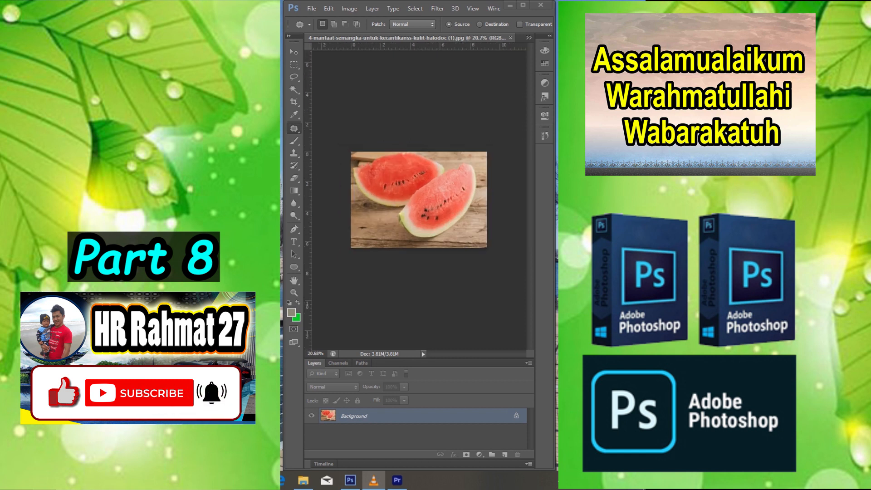
scroll(419, 200, up, 2)
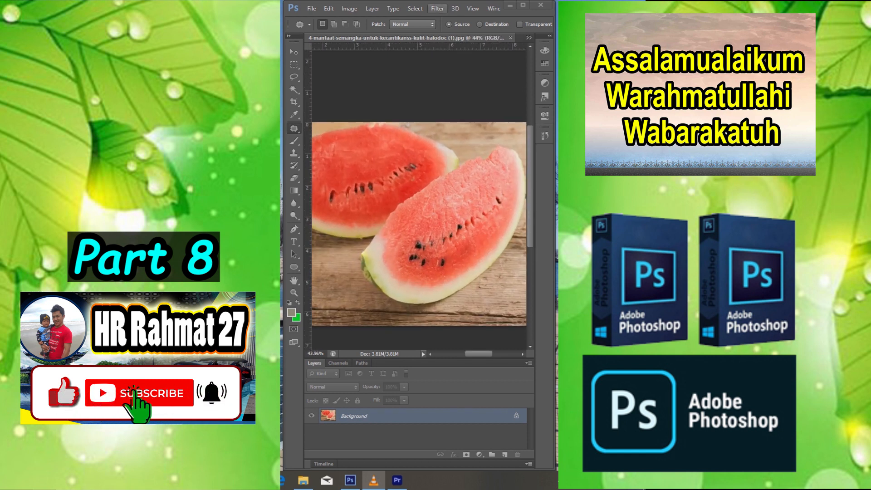
click(437, 8)
mouse_move(443, 68)
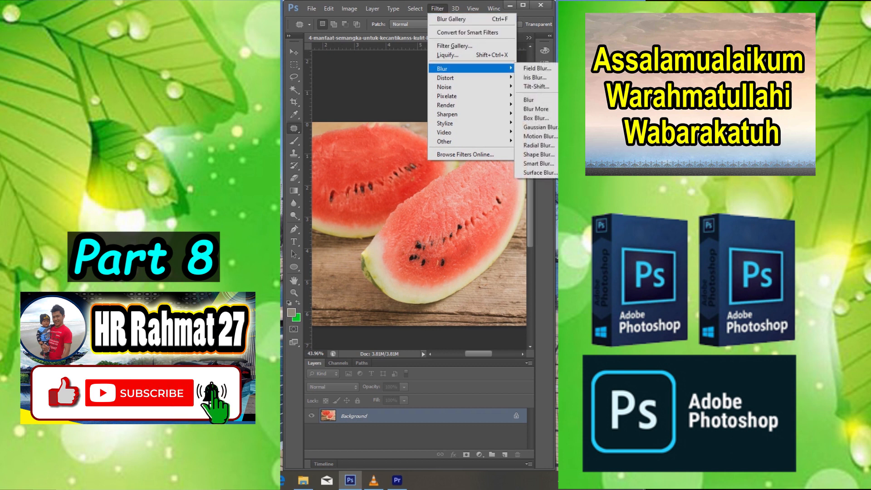
click(535, 77)
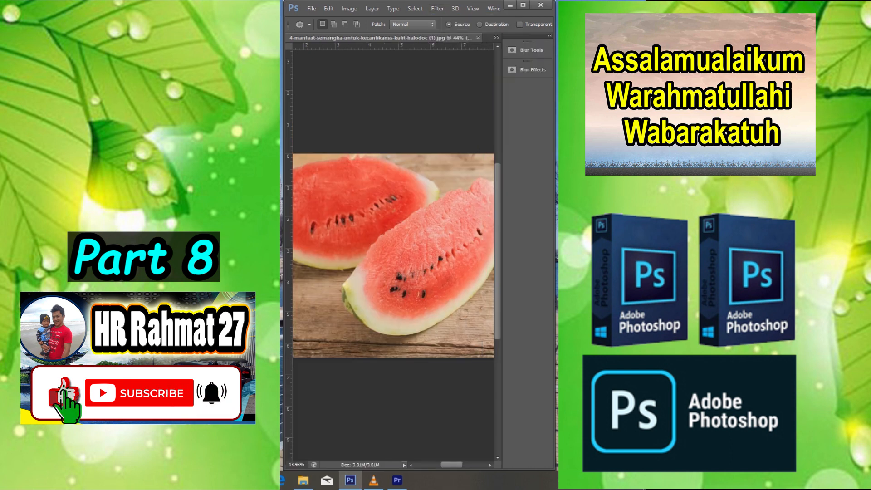
scroll(393, 255, down, 2)
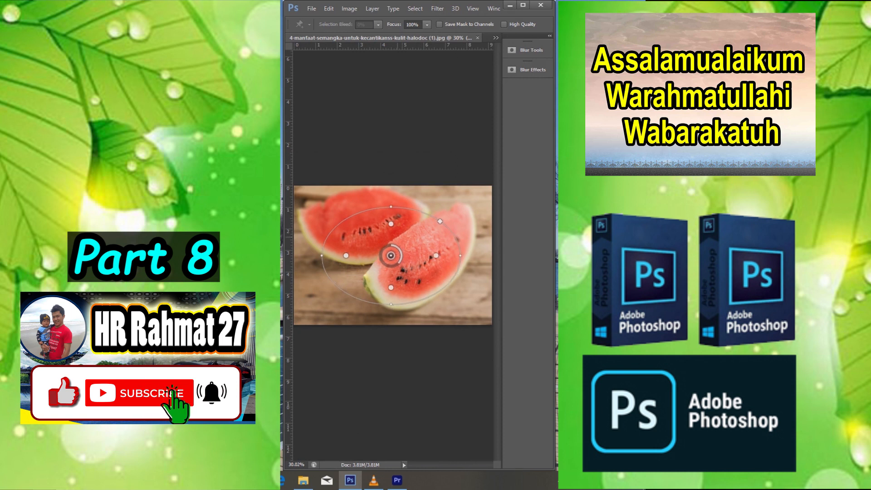
drag(380, 235, 368, 255)
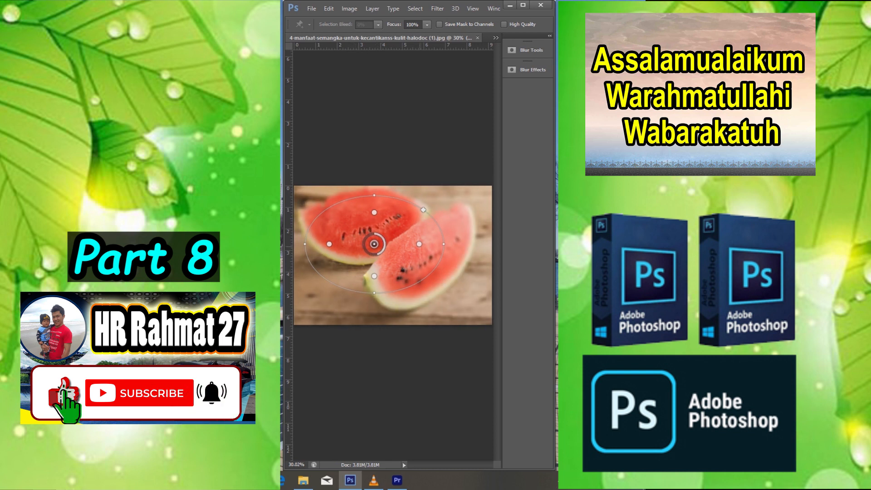
drag(373, 212, 374, 206)
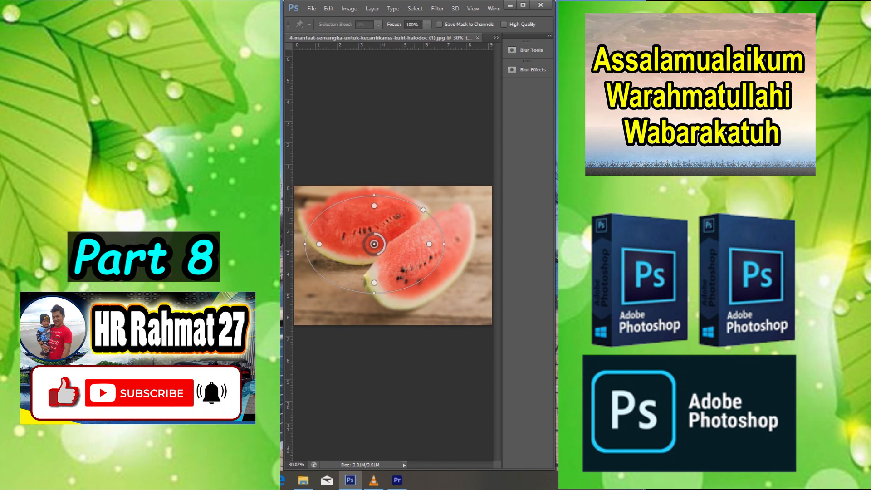
drag(374, 244, 382, 242)
key(Return)
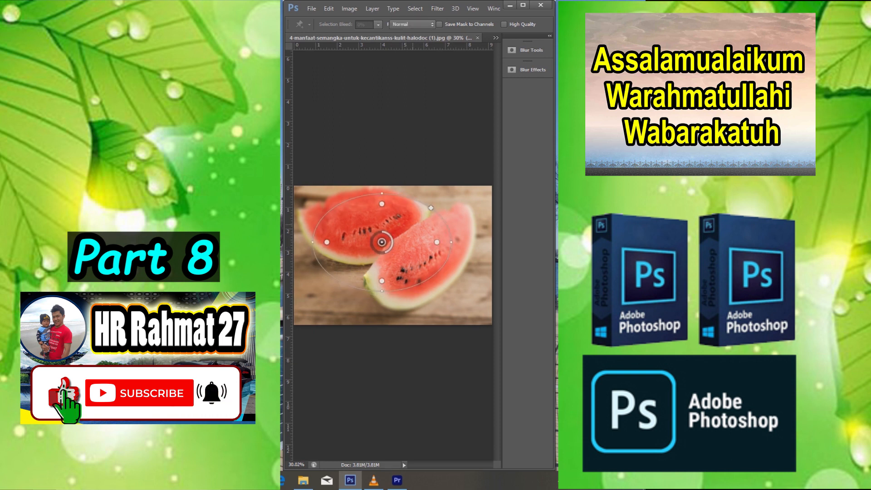
Examine the sharp centre and the blurred edges across both watermelon slices.
scroll(419, 222, down, 1)
scroll(419, 223, up, 3)
scroll(419, 213, up, 3)
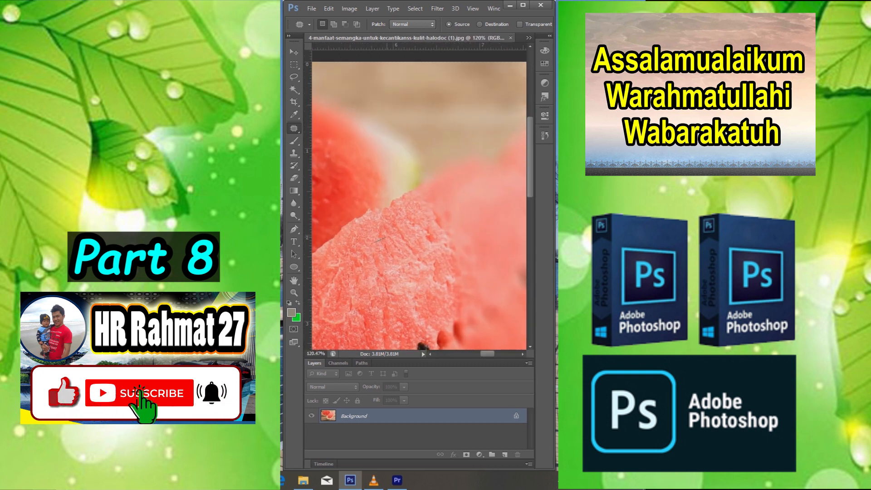
scroll(415, 199, down, 2)
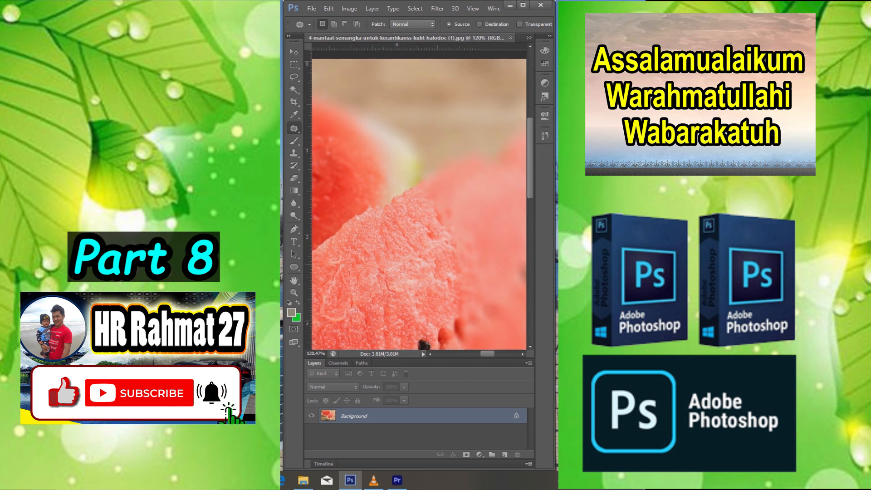
scroll(416, 199, left, 2)
scroll(419, 200, down, 5)
scroll(419, 200, left, 3)
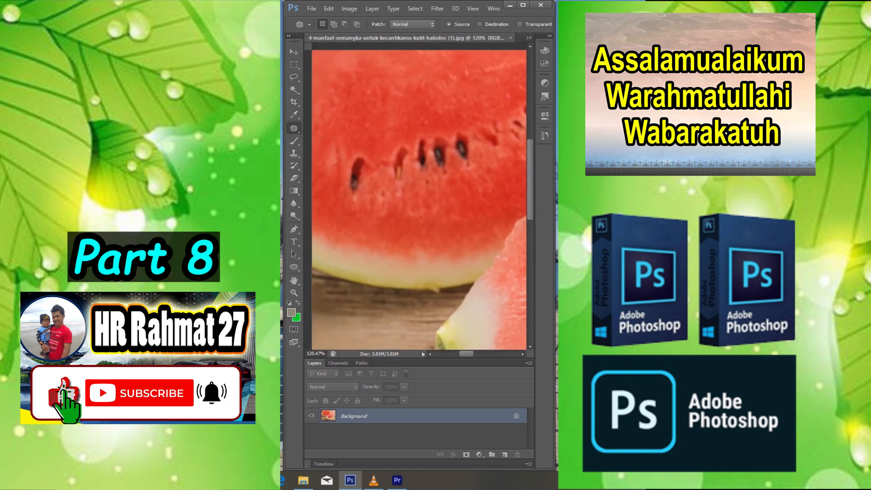
scroll(419, 199, down, 3)
scroll(419, 200, right, 2)
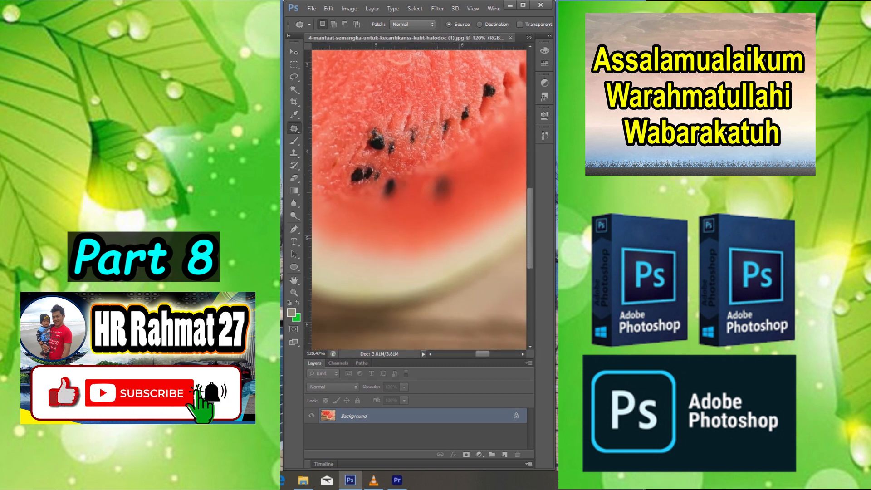
scroll(419, 200, down, 5)
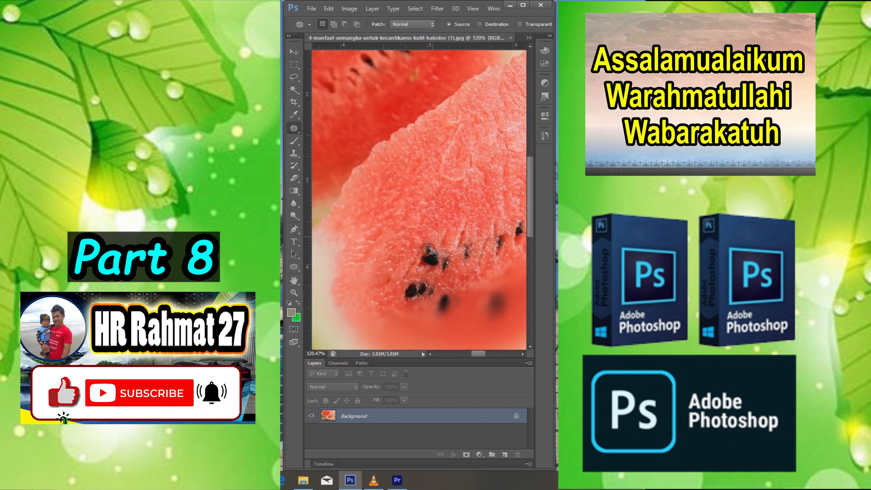
scroll(419, 200, down, 2)
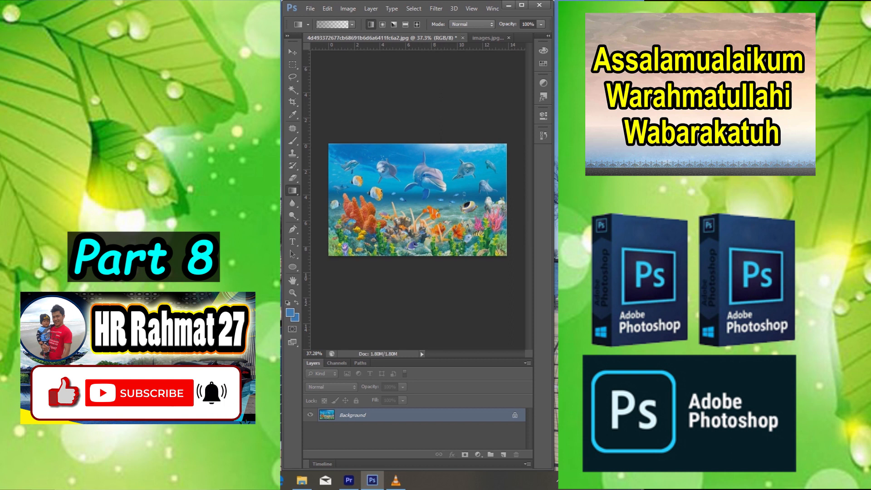
Copy the crop field picture from images.jpg into the underwater dolphin image as a new layer.
scroll(417, 200, down, 2)
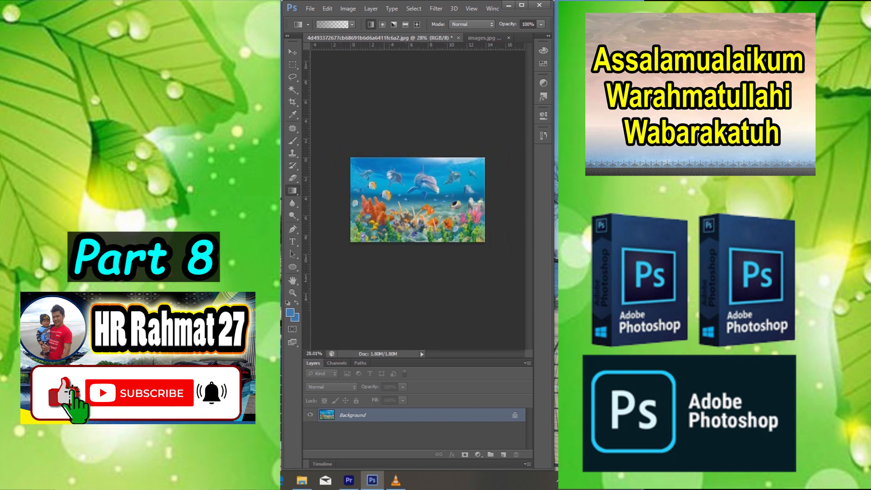
key(ctrl+Tab)
scroll(417, 199, down, 1)
scroll(417, 200, up, 3)
key(v)
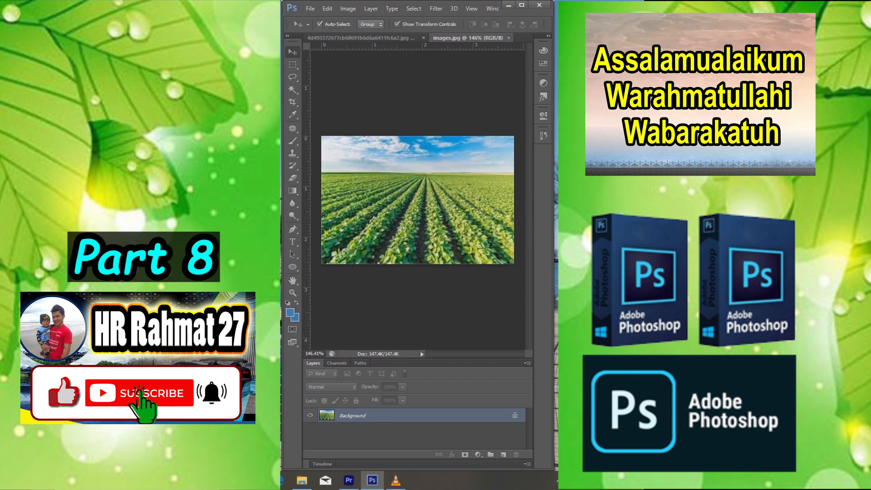
key(ctrl+Tab)
key(ctrl+v)
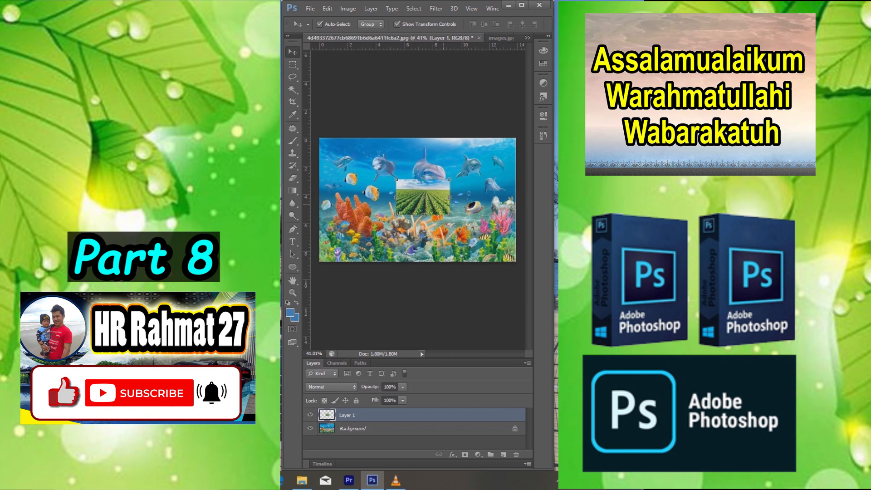
Stretch the field layer to 363.64% width and 259.56% height so it spans the canvas width down to its lower edge.
drag(423, 197, 516, 168)
key(ctrl+t)
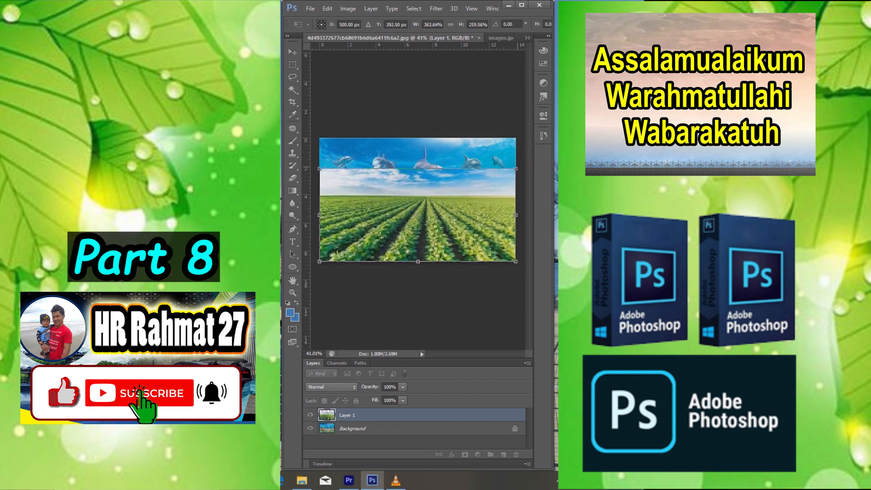
key(Return)
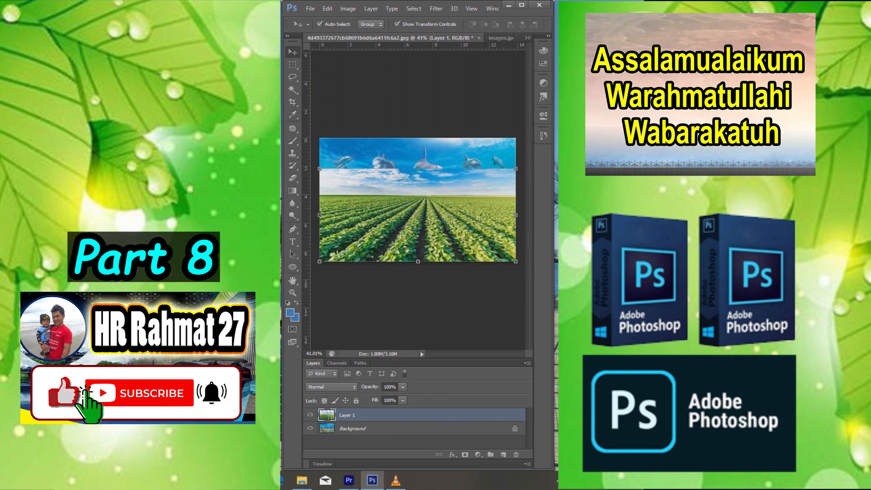
Add a layer mask to the field layer and fade its upper part with vertical linear gradients to blend it into the sea.
click(465, 454)
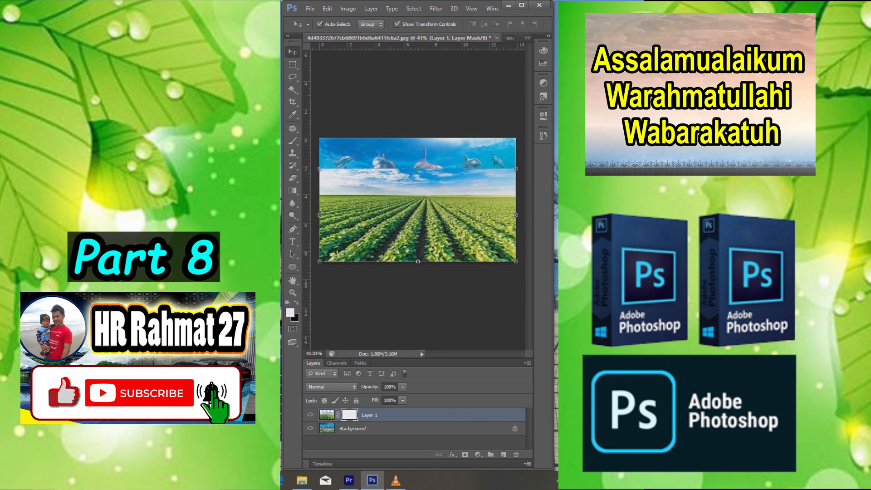
key(g)
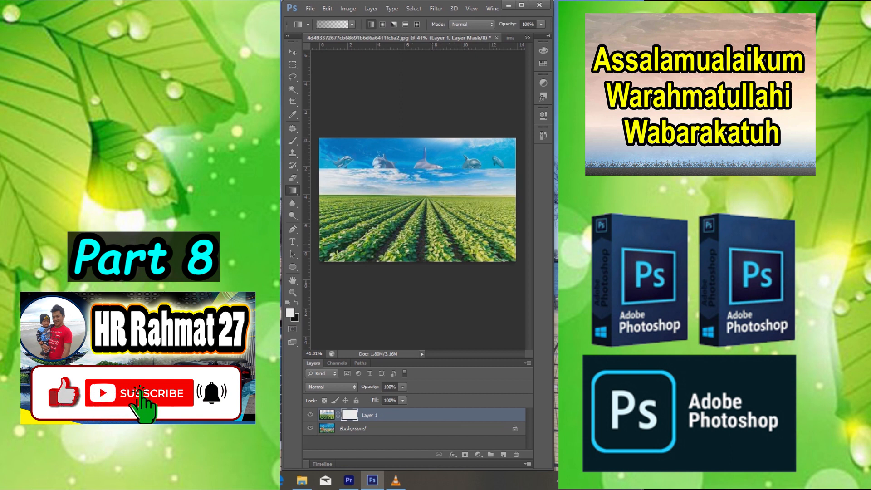
drag(430, 166, 431, 196)
scroll(431, 204, up, 2)
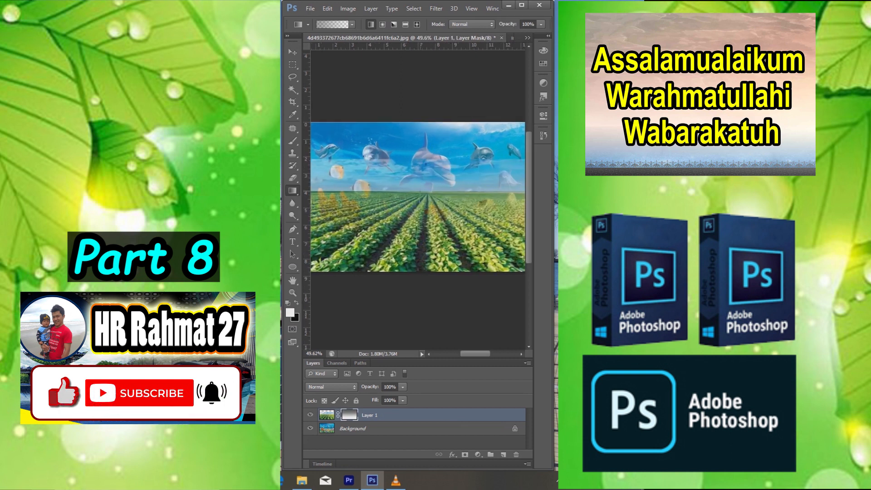
drag(420, 231, 420, 257)
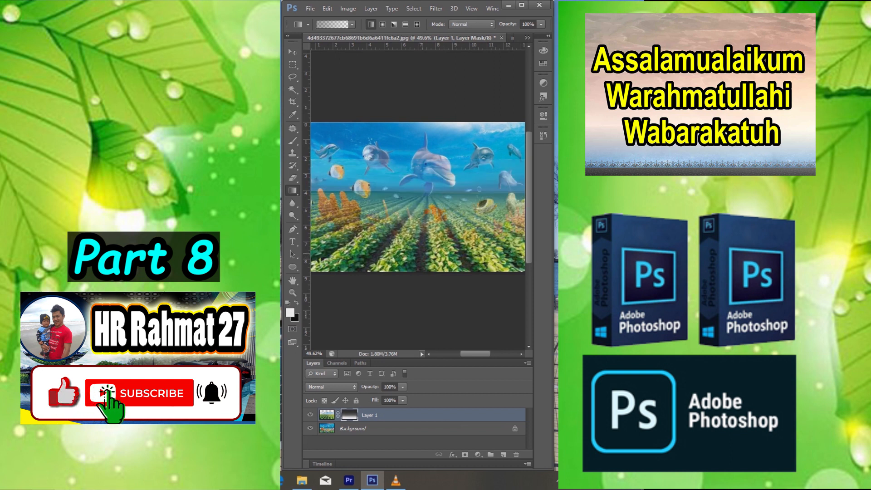
scroll(417, 195, up, 3)
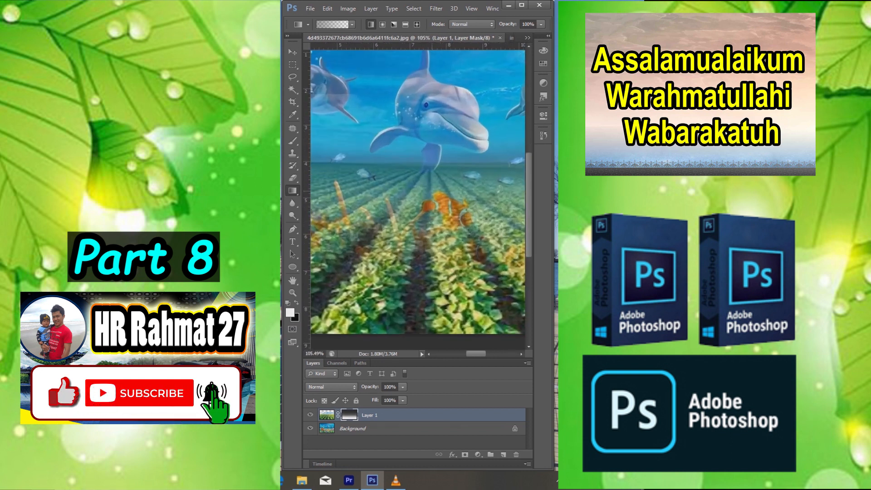
Redraw the field layer's mask with a gradient lower across the rows so the crops fade into the coral seabed.
drag(434, 237, 478, 253)
scroll(417, 195, down, 4)
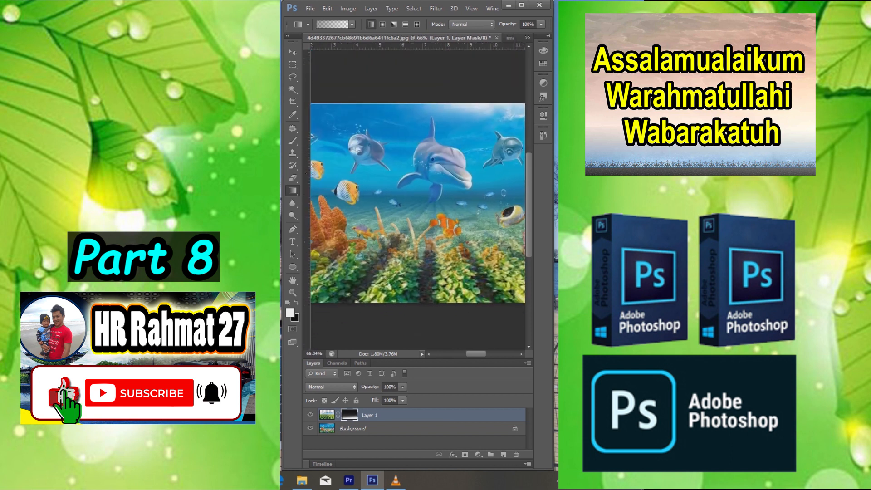
key(v)
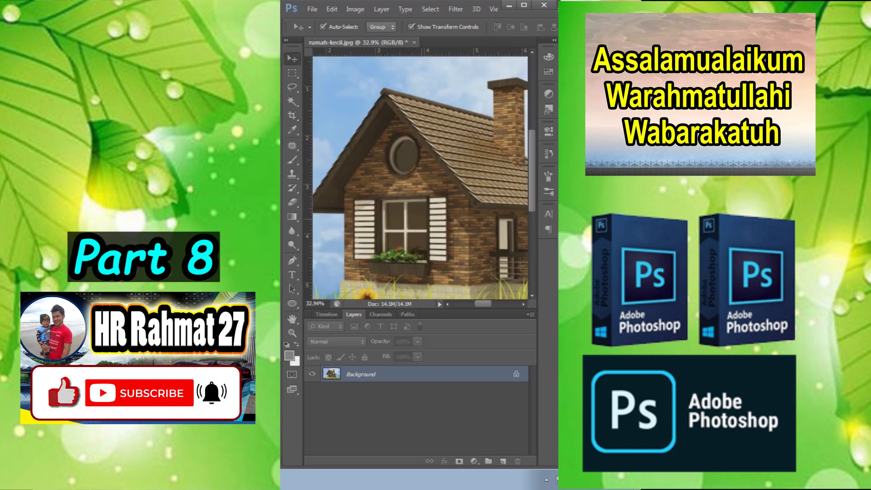
Select the round window and the main window's glass panes with the Magic Wand and copy them to a new layer.
click(292, 101)
click(337, 27)
click(403, 144)
click(391, 217)
click(416, 217)
click(391, 246)
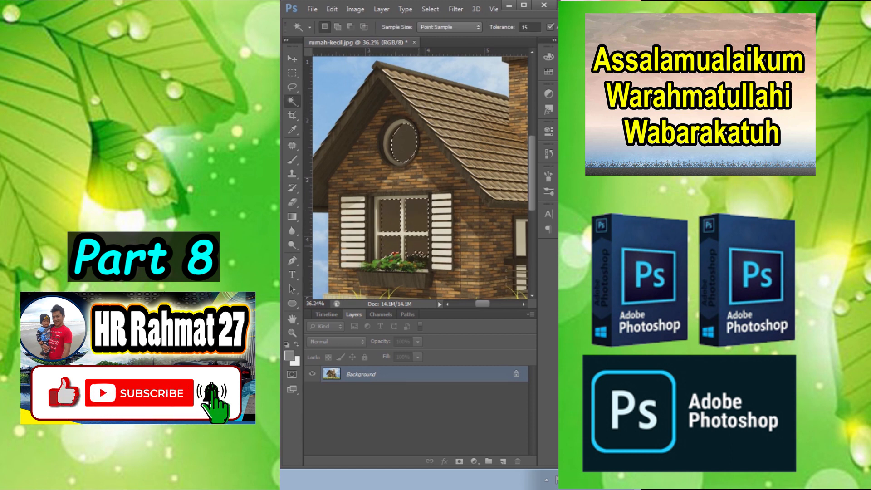
key(ctrl+j)
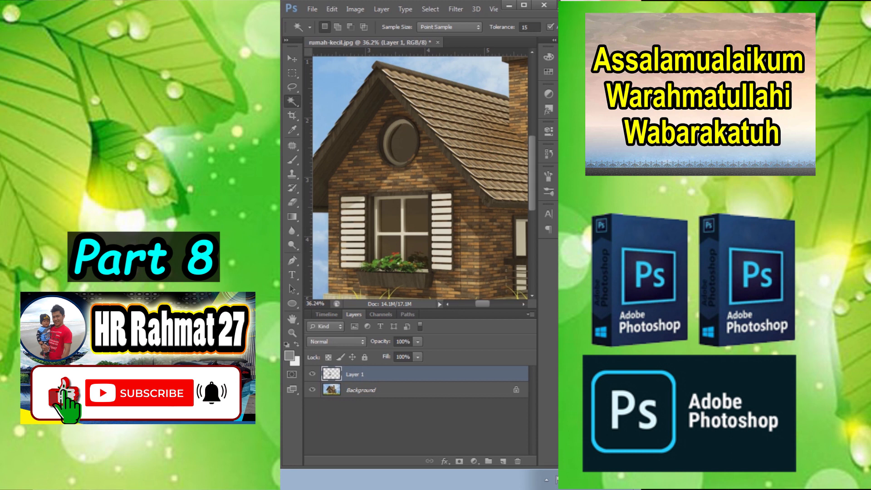
Add an Outer Glow to the window-glass layer in pale yellow #ffffbe and enlarge its size.
click(445, 462)
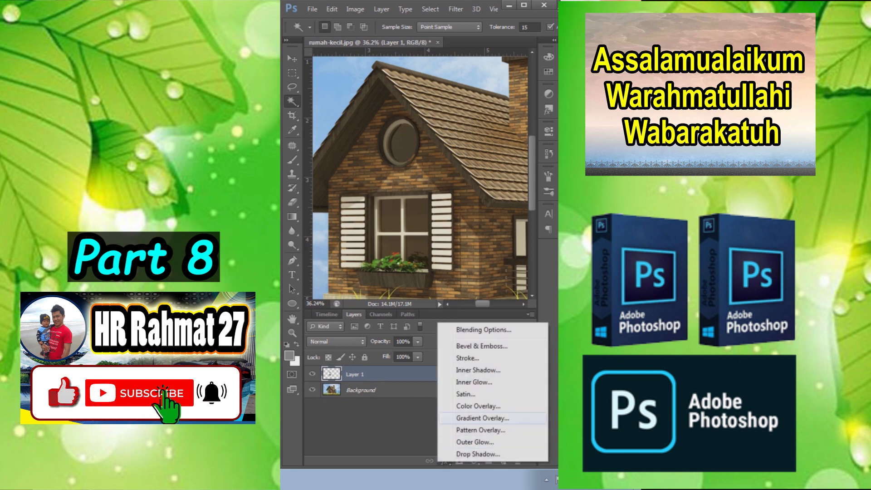
click(475, 442)
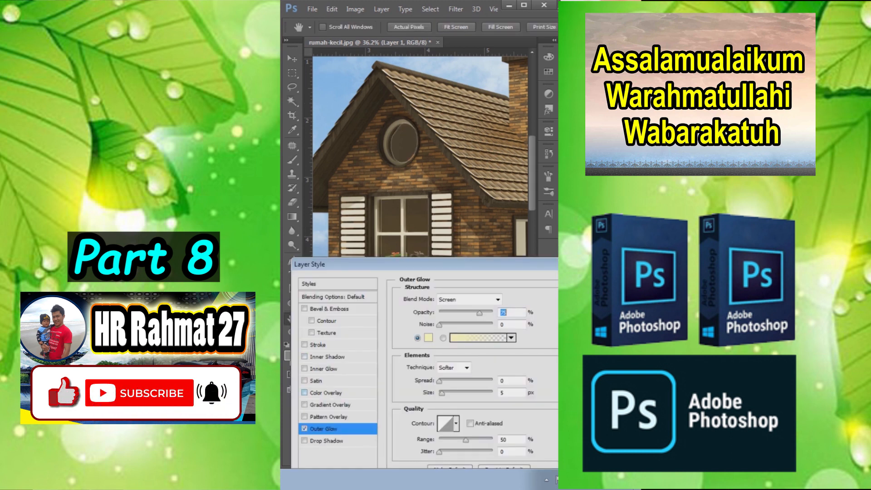
click(427, 338)
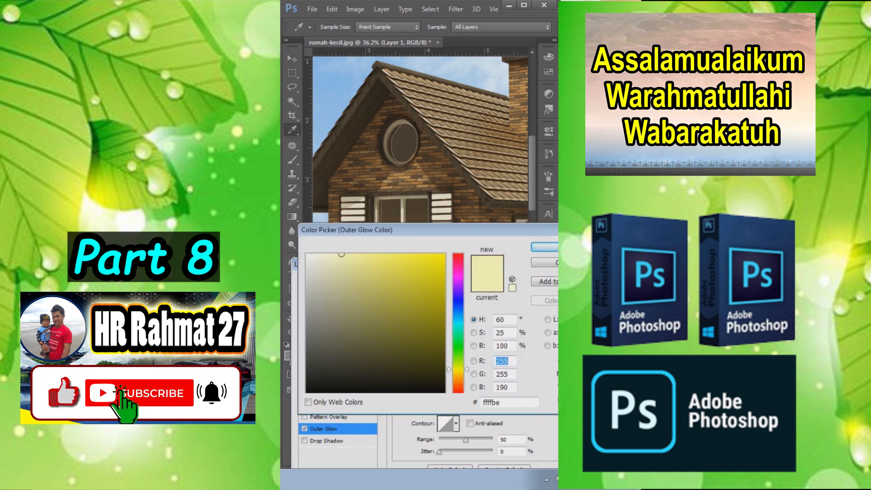
key(Return)
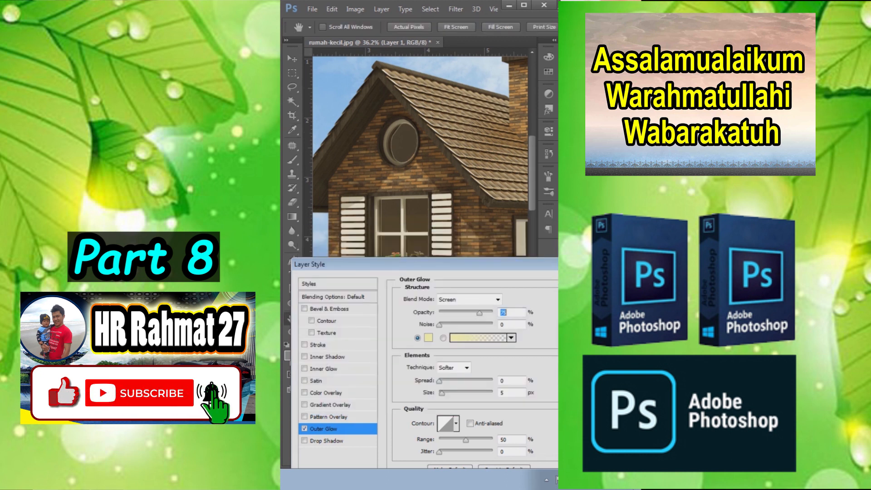
text(76)
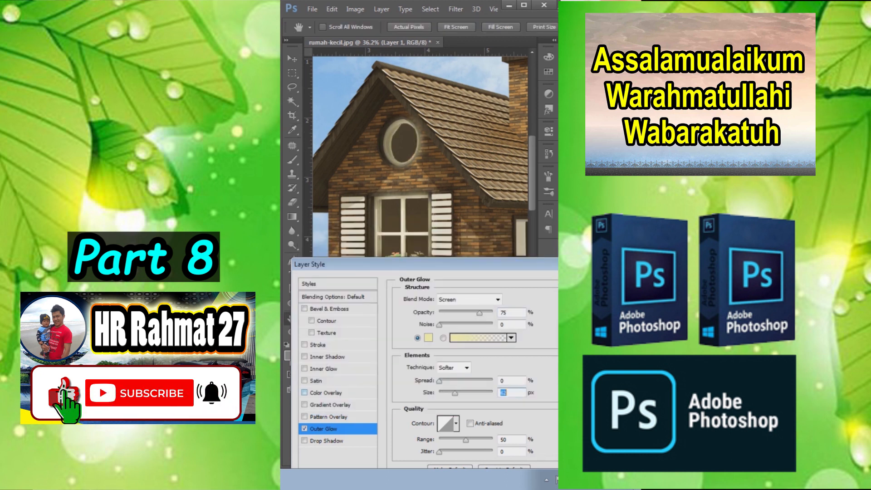
Add a pale yellow Color Overlay (#fffeb0) to the window-glass layer and set the layer's blend mode to Overlay.
click(325, 392)
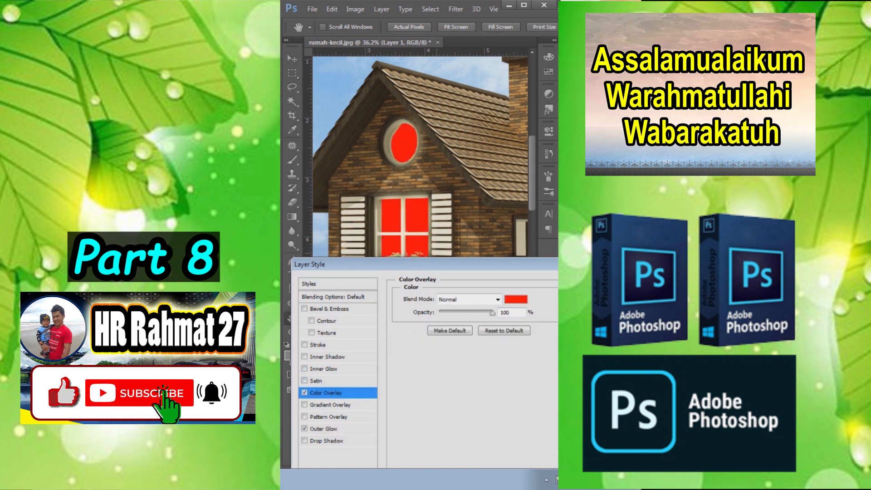
click(516, 299)
click(349, 254)
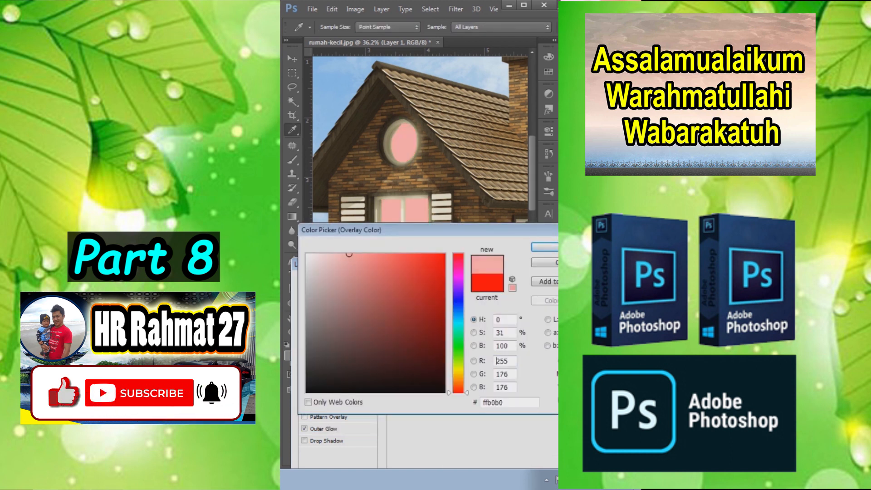
click(458, 369)
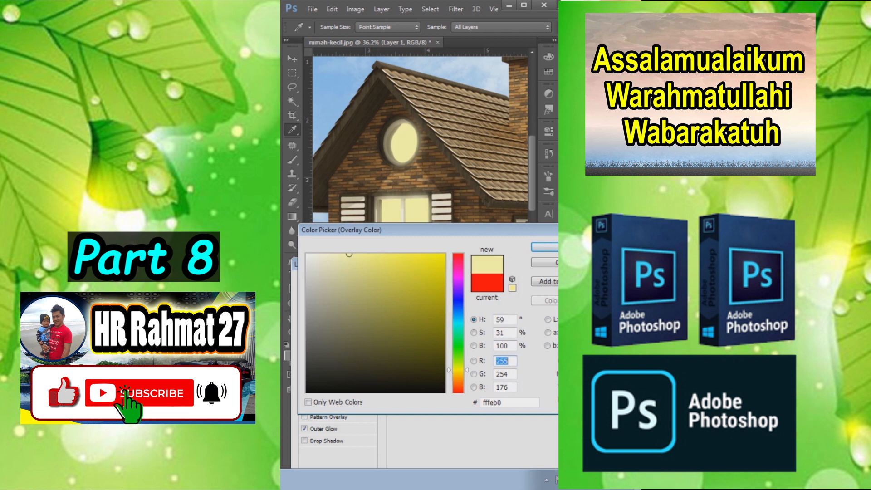
key(Return)
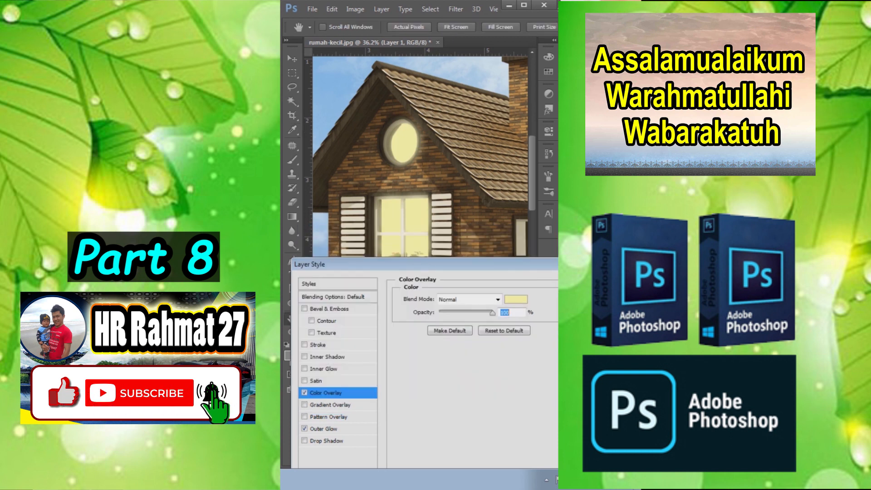
key(Return)
key(w)
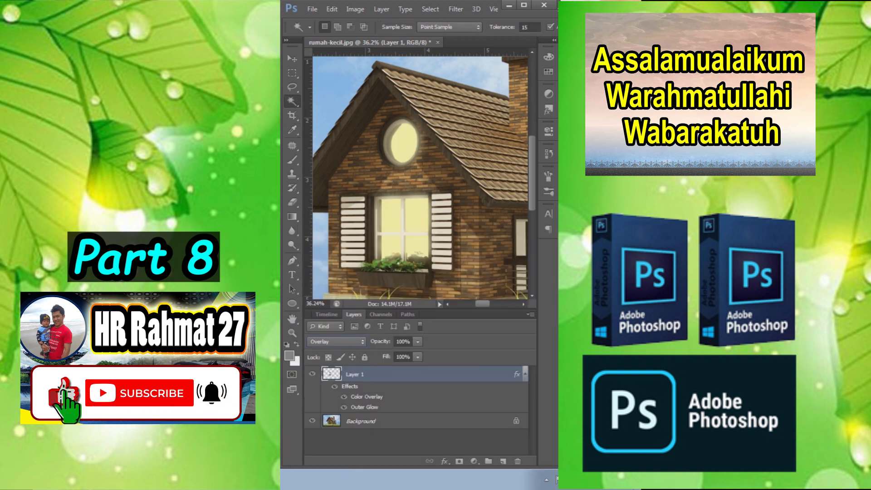
click(336, 341)
click(335, 95)
Darken the Background house photo with Hue/Saturation, using a Saturation of -90 and a Lightness of -76.
click(361, 421)
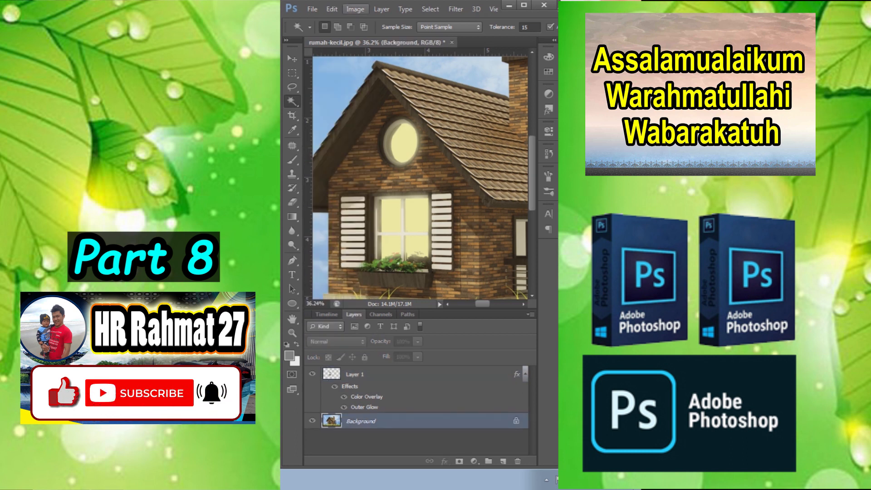
click(356, 9)
mouse_move(371, 37)
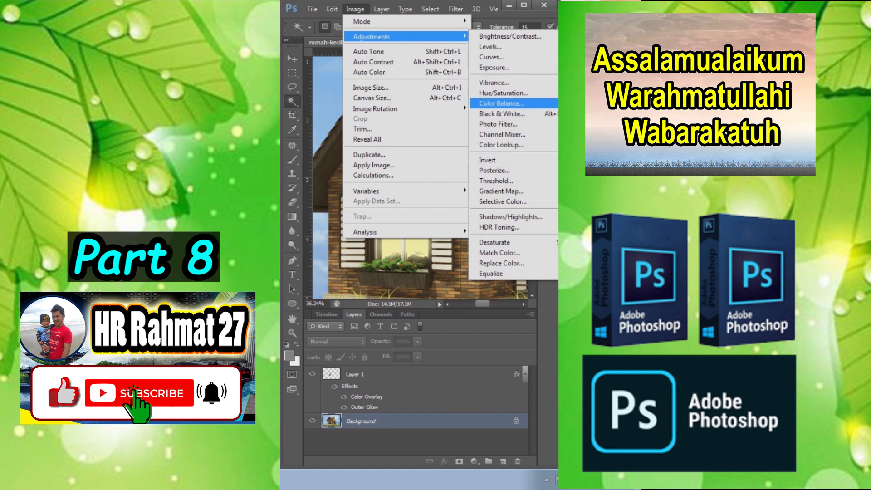
click(503, 92)
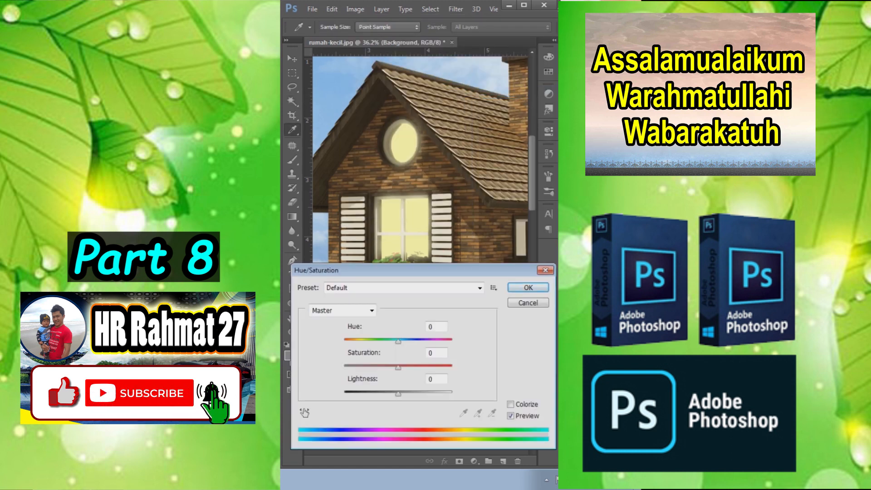
key(Tab)
text(-63)
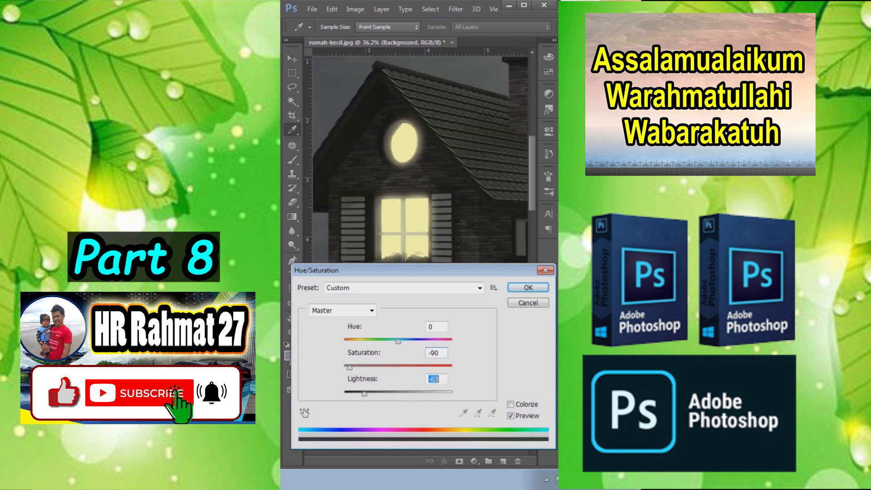
key(Down)
key(Down)
key(Down)
key(Down)
key(Down)
key(Down)
key(Down)
key(Down)
key(Down)
key(Down)
key(Down)
key(Down)
key(Down)
key(Down)
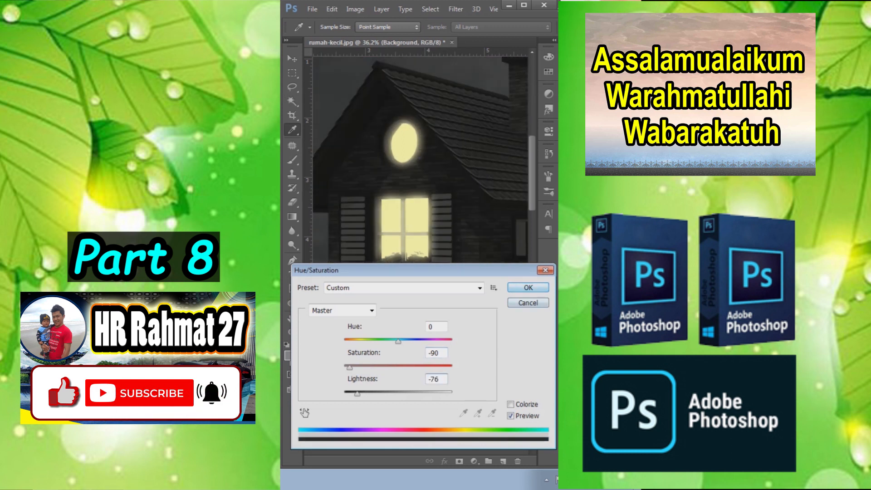
key(Return)
Examine the whole night scene of the darkened house and its glowing windows.
key(ctrl+minus)
key(ctrl+minus)
key(ctrl+minus)
key(ctrl+minus)
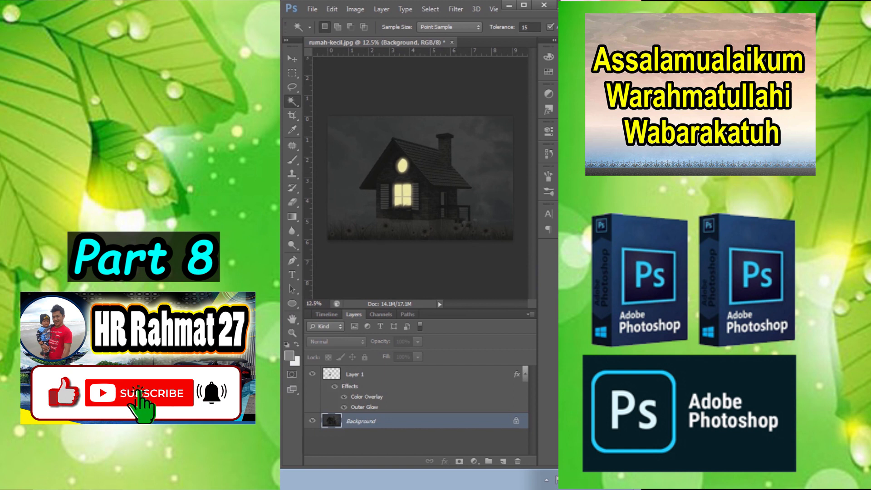
key(v)
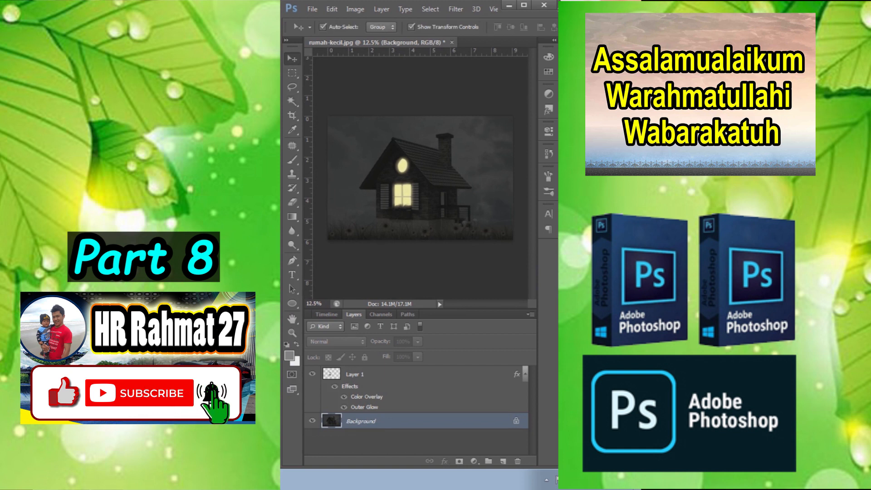
scroll(457, 217, up, 4)
scroll(457, 218, down, 3)
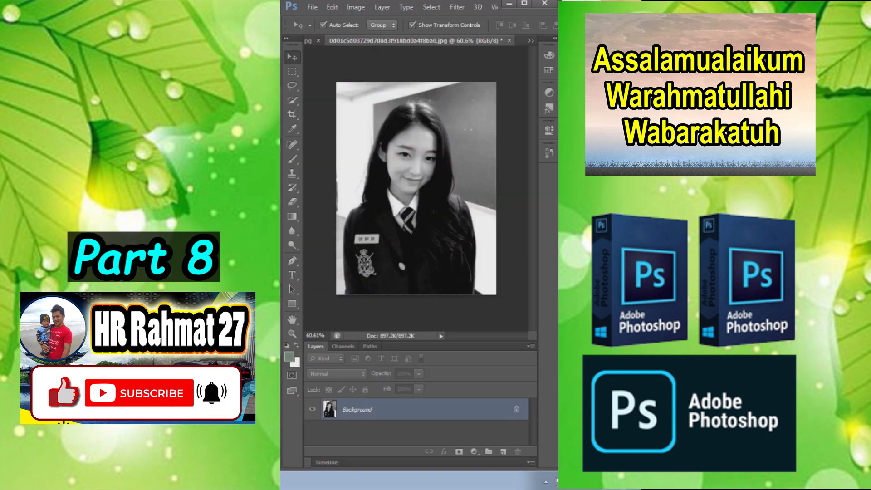
Add a Gradient Fill layer above the black-and-white portrait that runs from red #ff0000 to transparent.
scroll(416, 188, down, 3)
scroll(416, 189, up, 2)
click(474, 451)
click(494, 220)
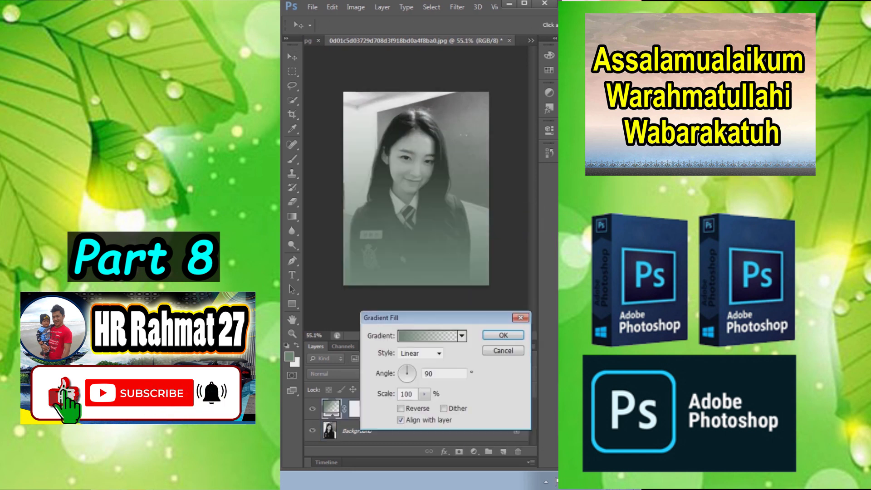
click(427, 335)
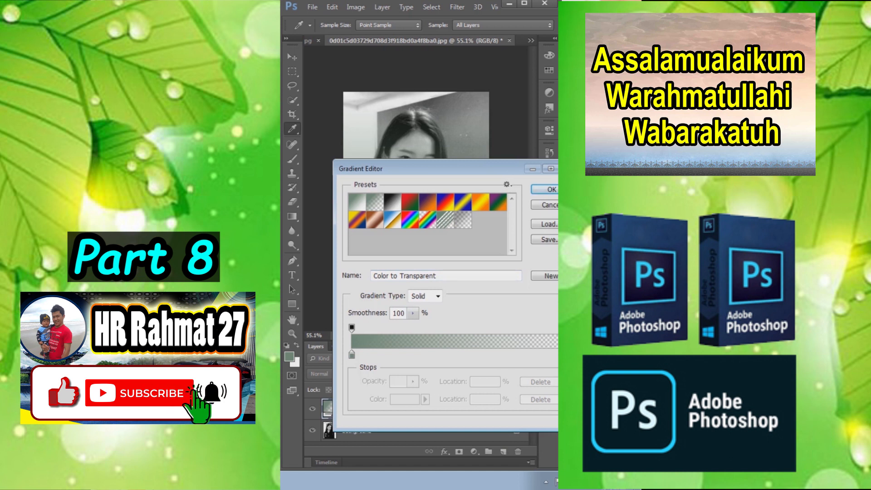
click(352, 353)
click(405, 398)
click(426, 128)
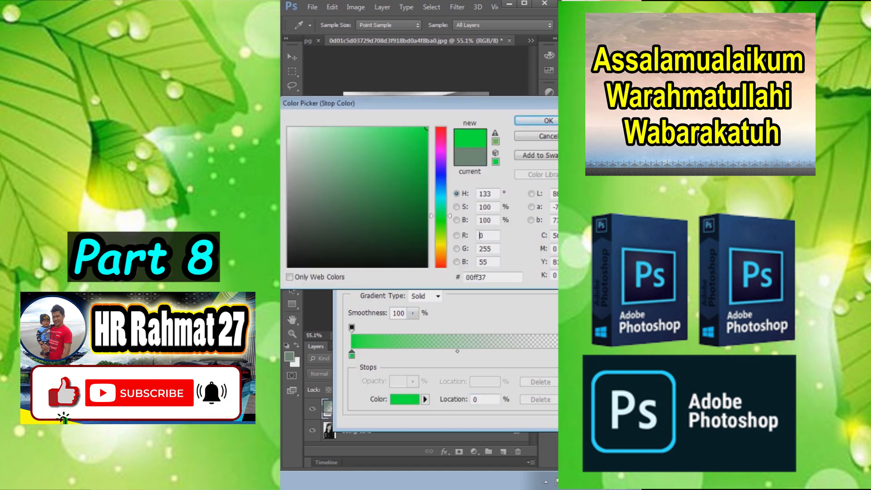
click(440, 130)
click(548, 120)
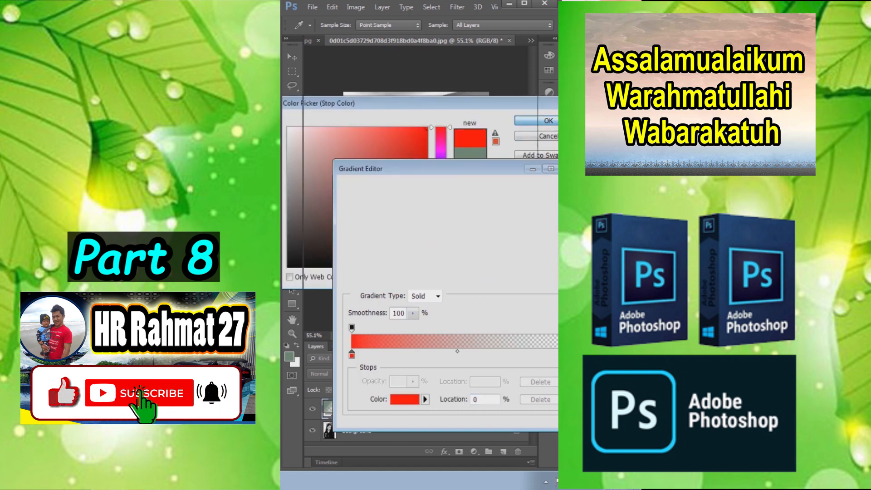
key(Return)
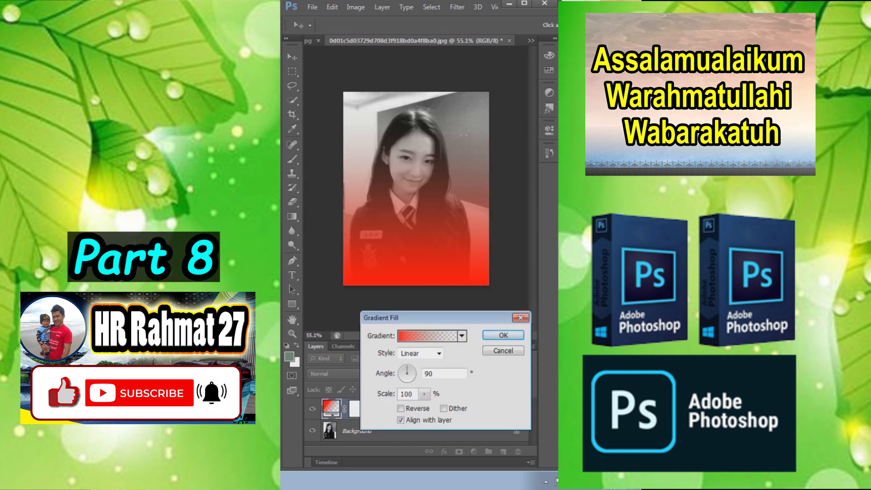
Set the red gradient fill's angle to 0° and its layer's blend mode to Color.
text(0)
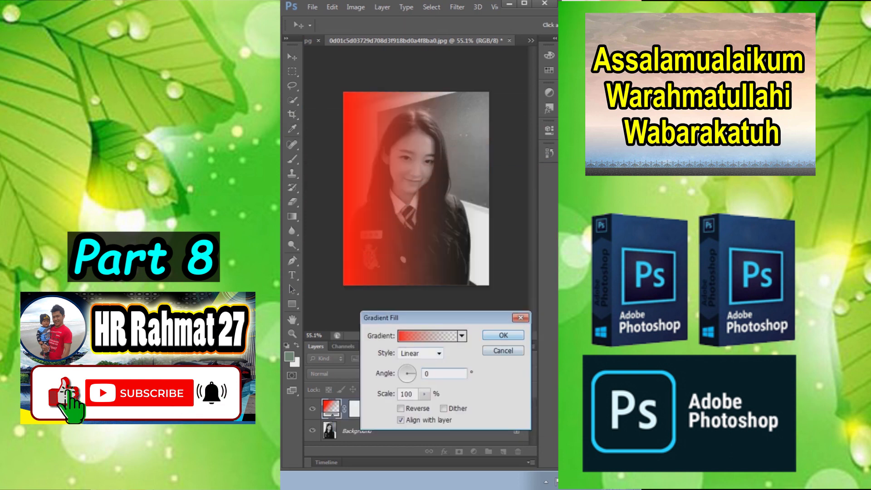
key(Return)
click(337, 373)
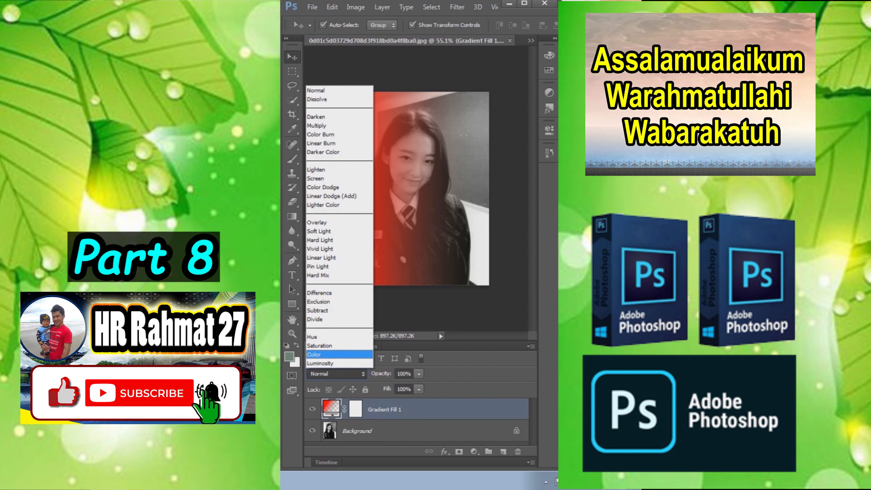
click(318, 354)
Duplicate the red gradient fill layer and change the upper copy's gradient colour to blue.
key(ctrl+j)
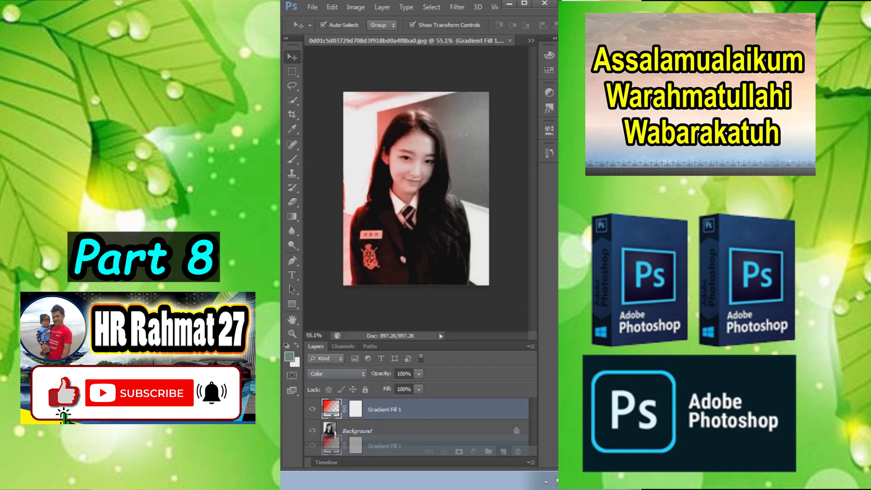
double_click(331, 409)
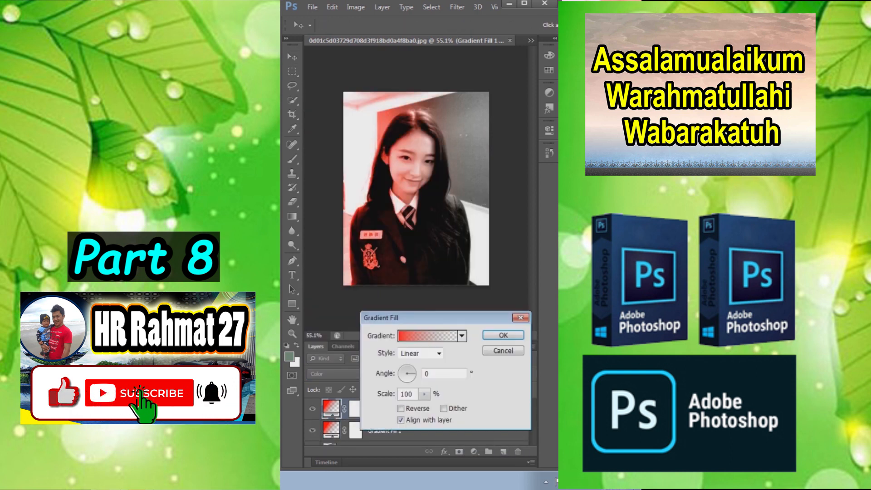
click(427, 335)
click(352, 354)
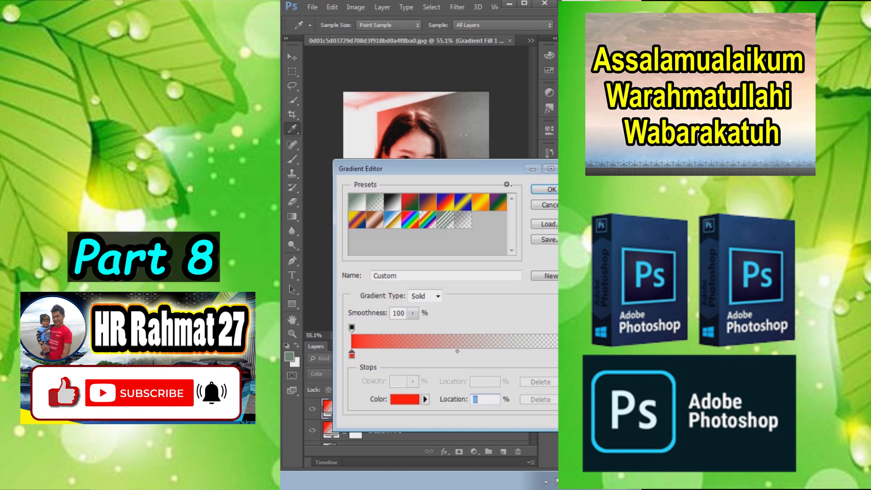
click(405, 399)
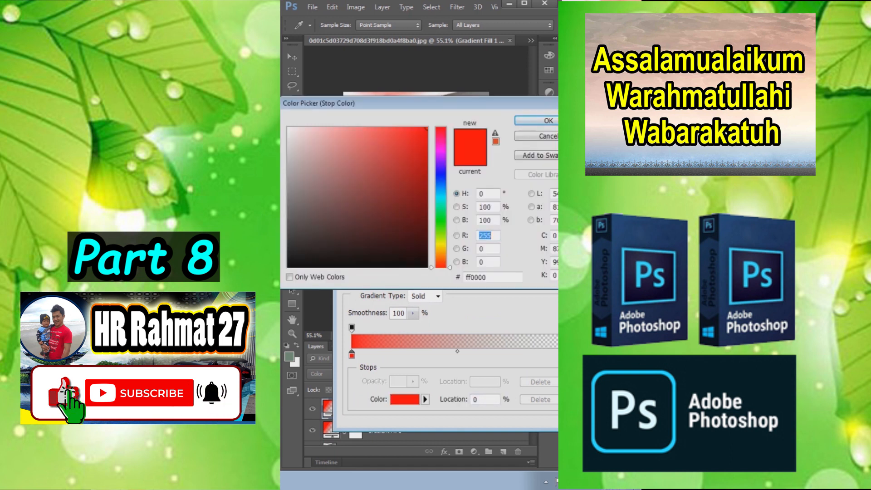
key(Return)
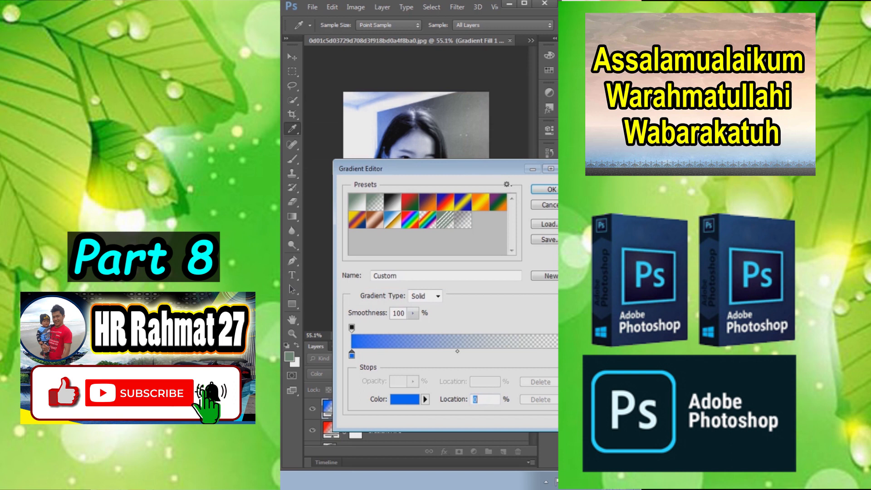
key(Return)
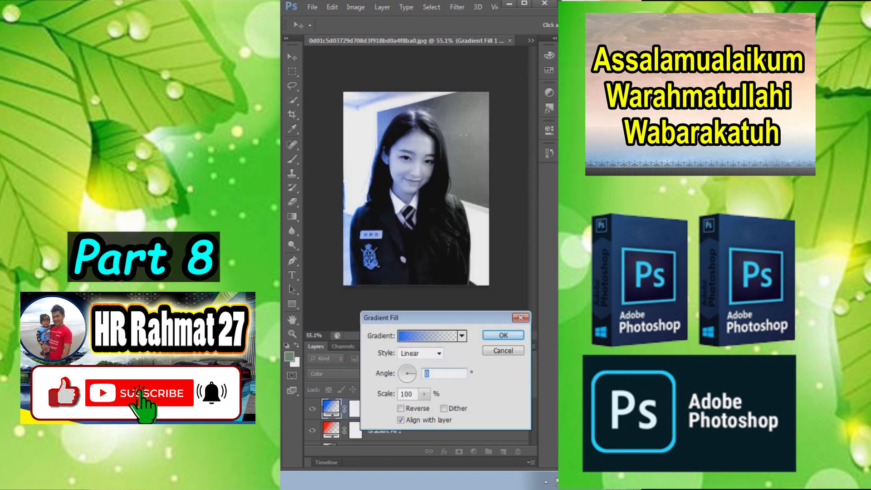
Set the blue gradient fill's angle to 180°.
text(180)
key(Return)
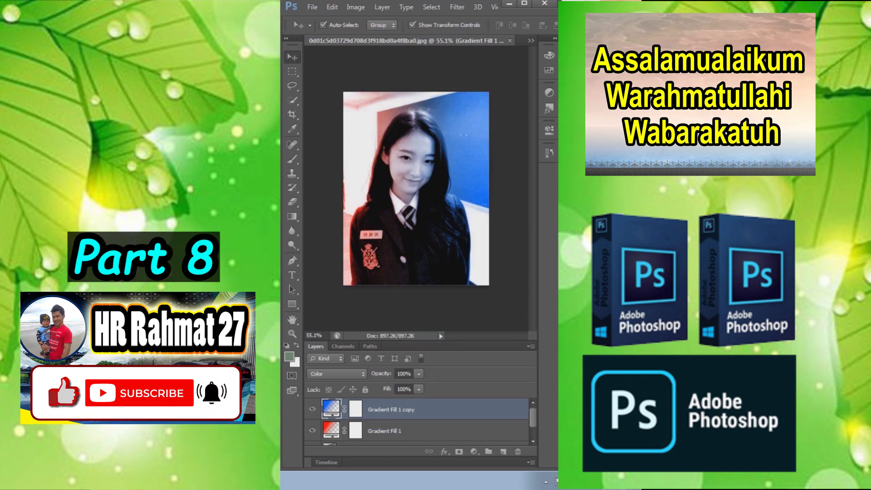
Bring the glowing ring image from 4.jpg into the portrait document, above the two gradient fill layers.
click(530, 40)
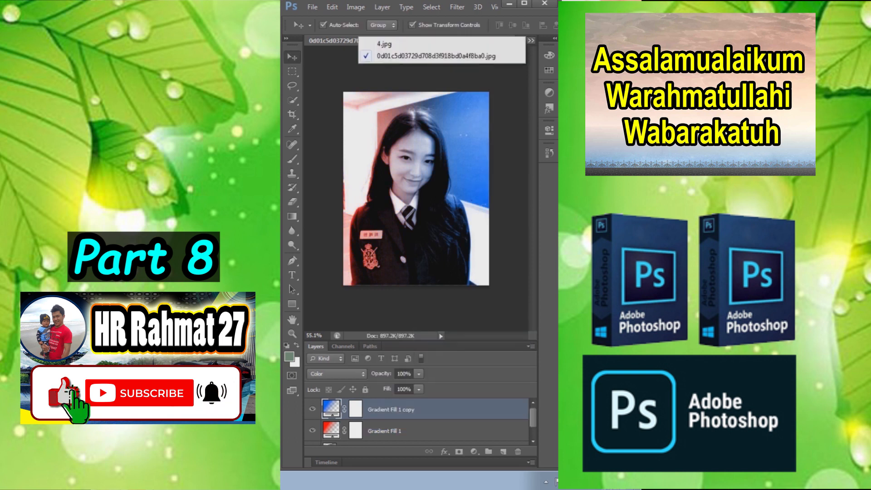
click(376, 44)
drag(446, 139, 415, 136)
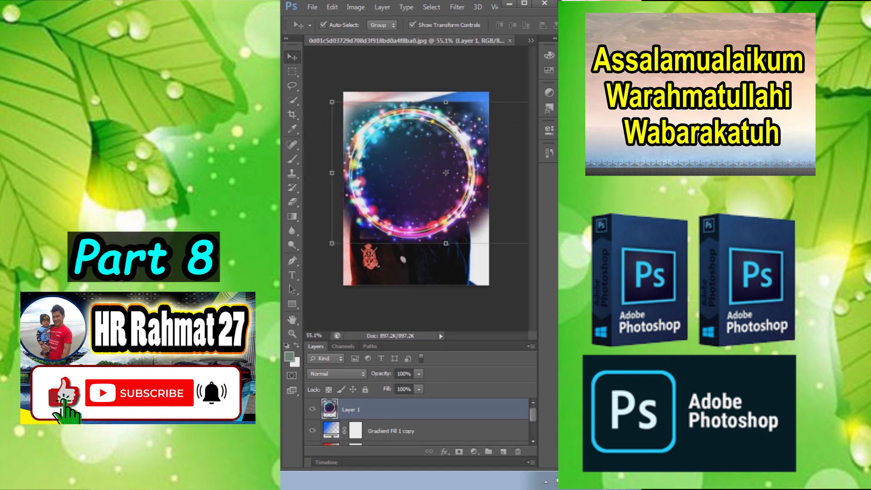
Set the glowing ring layer's blend mode to Screen and shift the ring slightly upward around the face.
click(336, 373)
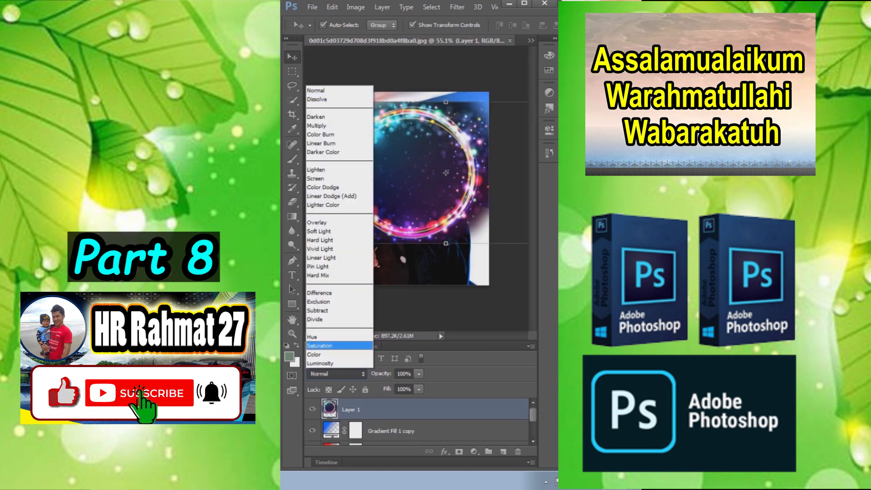
key(Down)
key(Down)
key(Down)
key(Down)
key(Down)
key(Return)
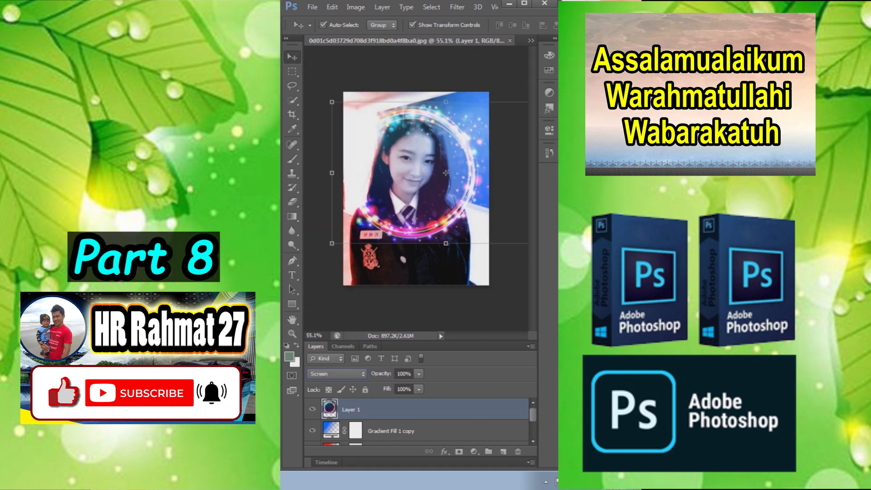
drag(445, 173, 447, 162)
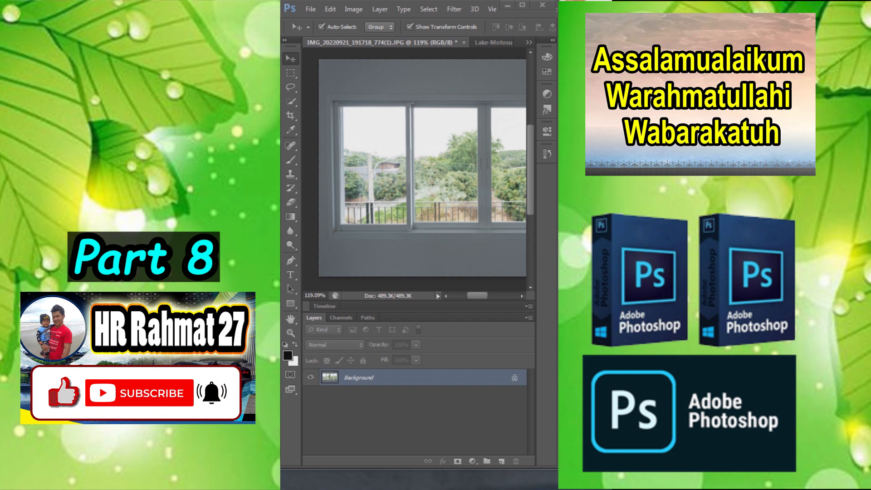
Select all four window panes with rectangular marquees in one combined selection and copy them to a new layer.
scroll(414, 172, down, 2)
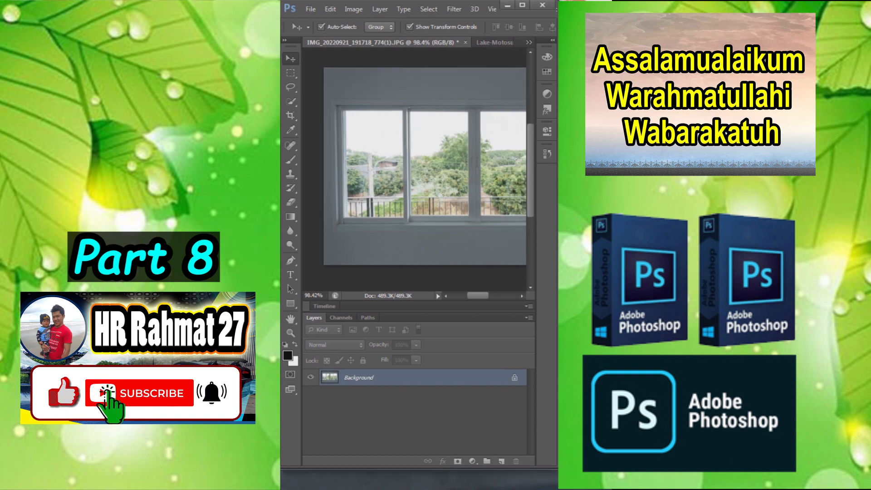
scroll(414, 172, up, 3)
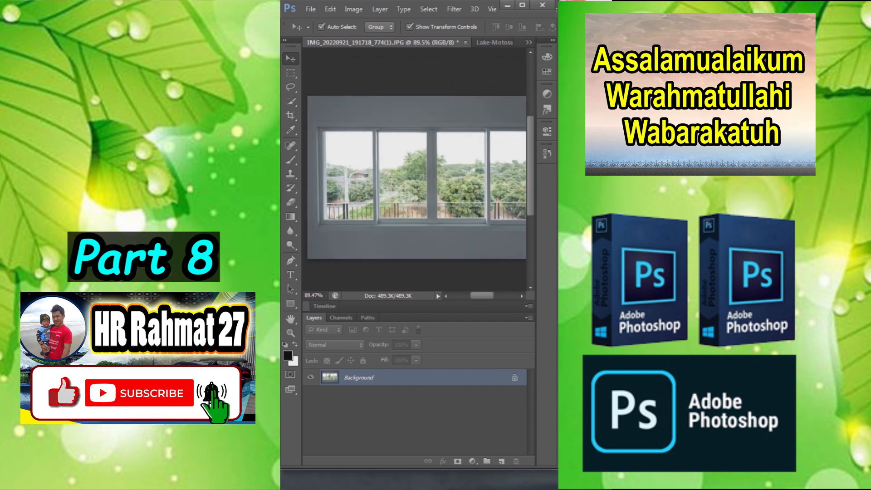
key(w)
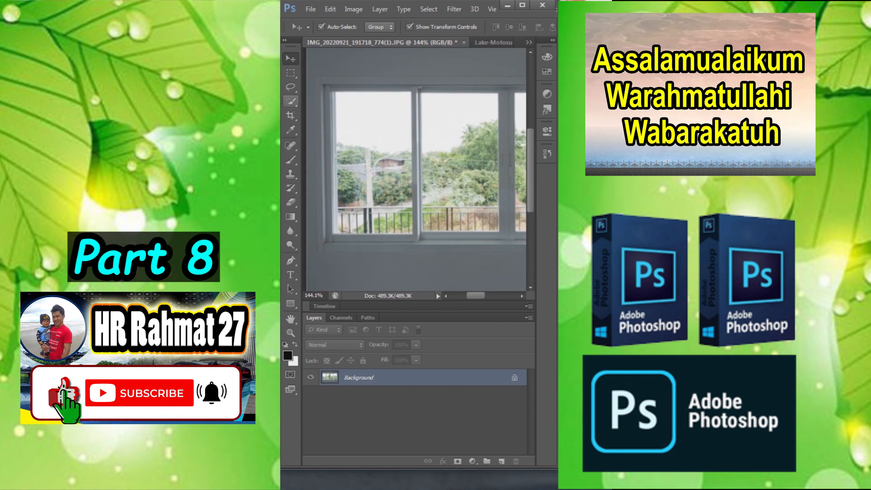
key(m)
drag(334, 92, 412, 233)
drag(454, 172, 388, 179)
drag(356, 101, 432, 211)
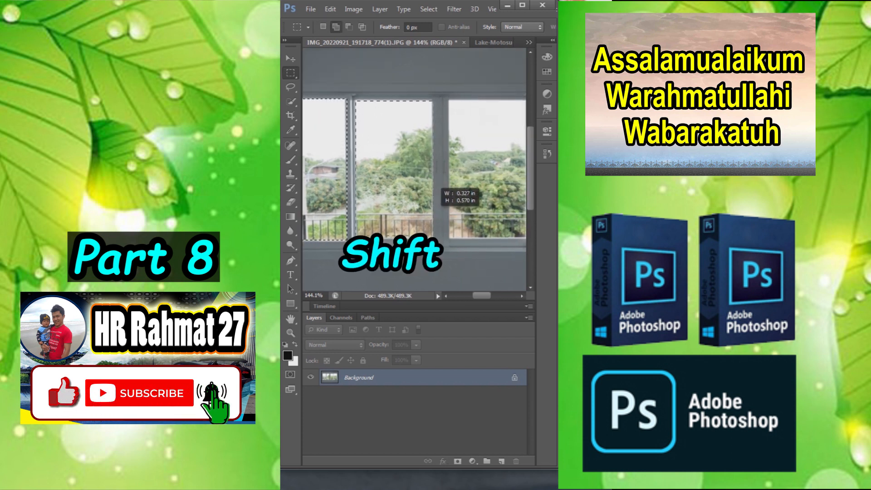
drag(432, 240, 426, 236)
drag(376, 148, 428, 236)
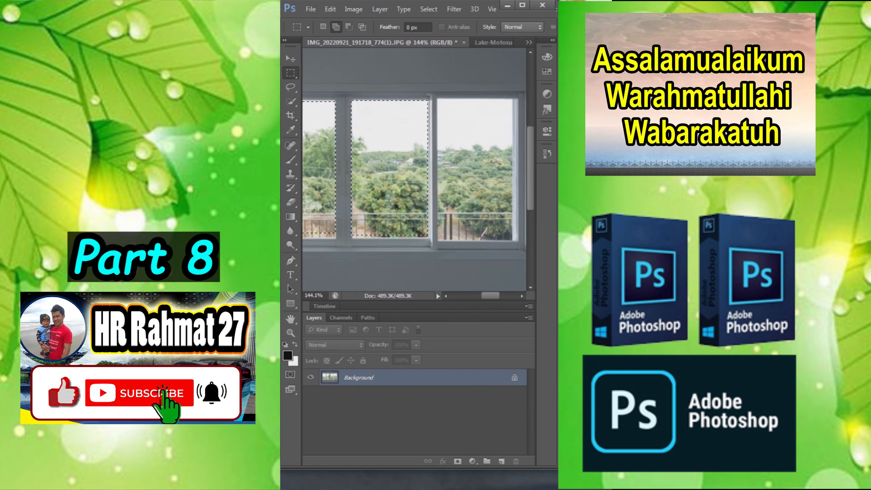
drag(438, 99, 494, 195)
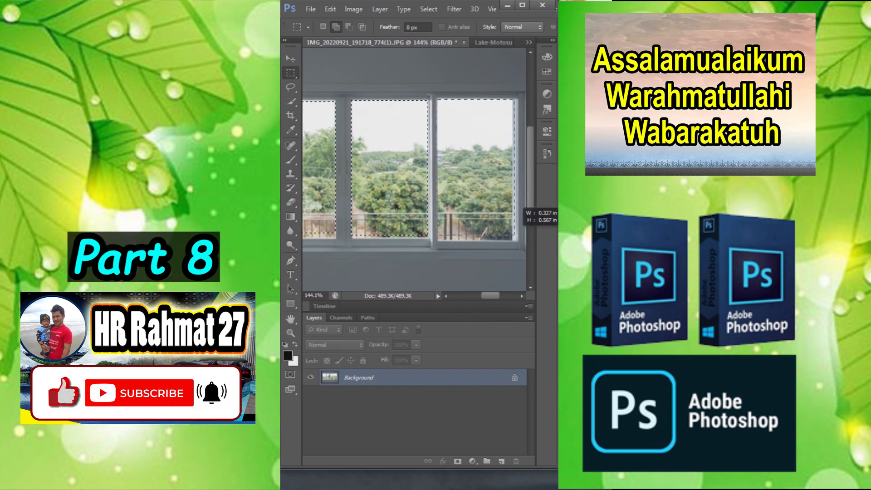
drag(516, 239, 516, 239)
scroll(414, 169, down, 4)
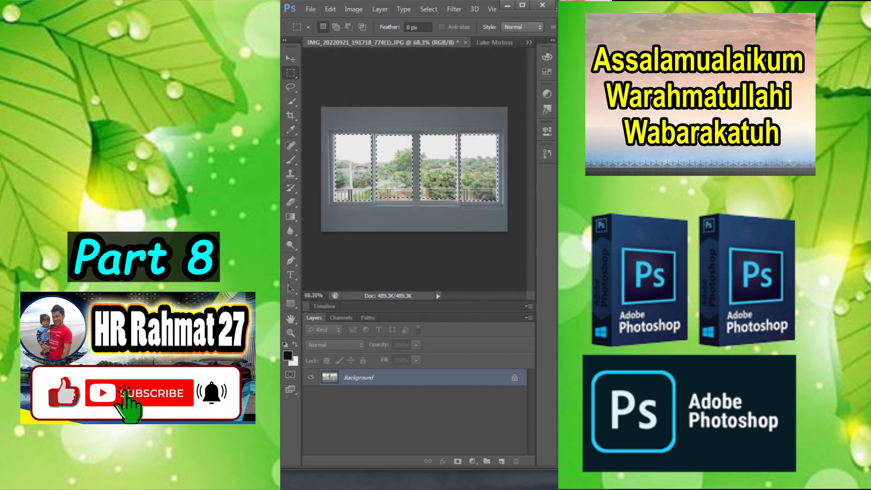
key(ctrl+j)
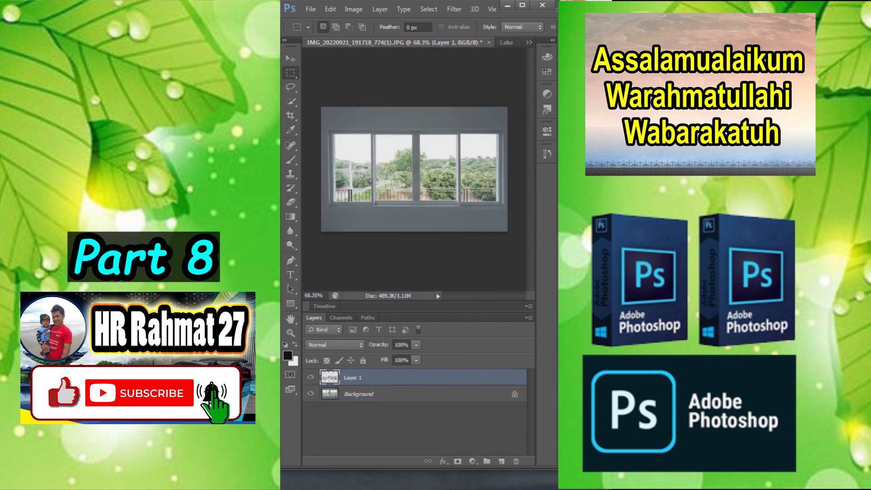
Bring the Lake-Motosu photo in above the panes layer, scaled to 49.70% width and 40.69% height to cover the windows.
key(v)
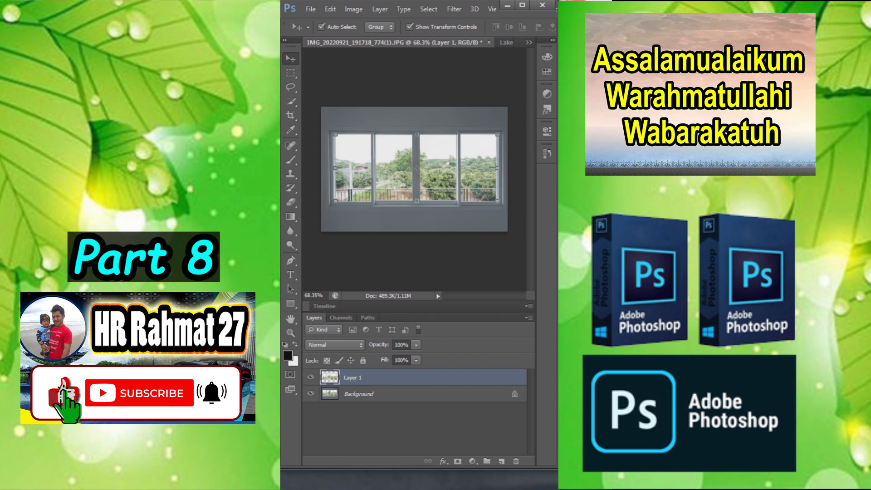
click(506, 42)
mouse_move(415, 169)
mouse_down()
mouse_move(389, 42)
mouse_move(345, 42)
mouse_move(414, 169)
mouse_up()
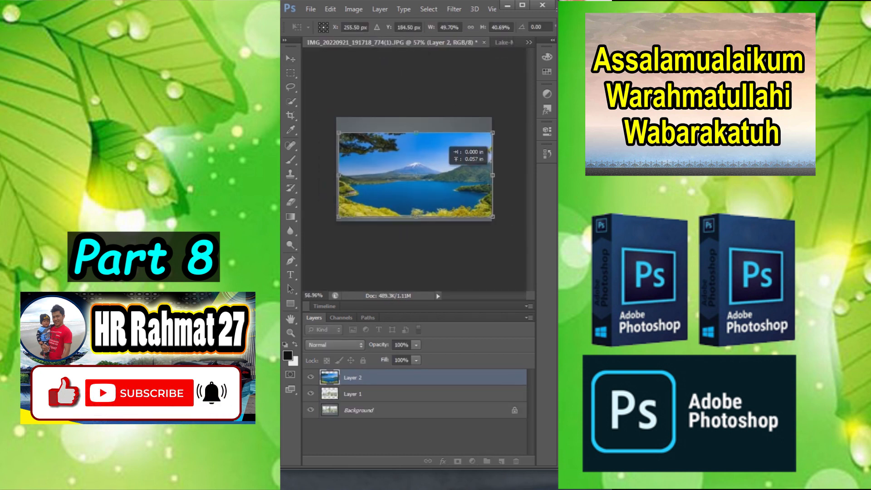
key(Return)
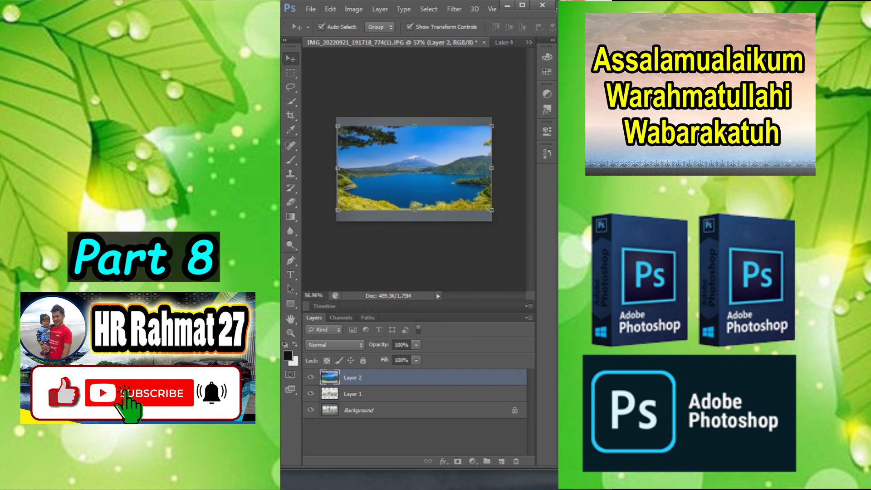
Clip the lake layer to the window panes layer and adjust the scenery's position behind the panes.
right_click(357, 377)
click(406, 182)
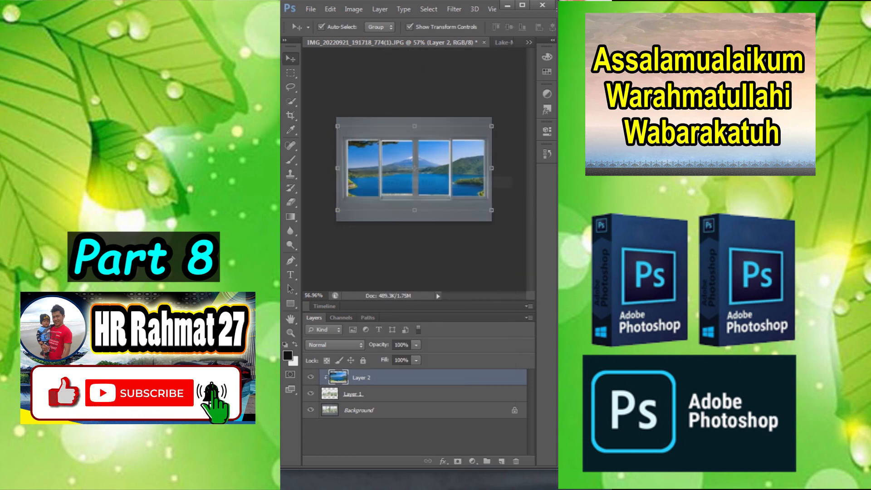
scroll(410, 164, up, 5)
drag(406, 156, 378, 131)
scroll(416, 171, down, 3)
scroll(417, 171, up, 3)
scroll(379, 131, down, 3)
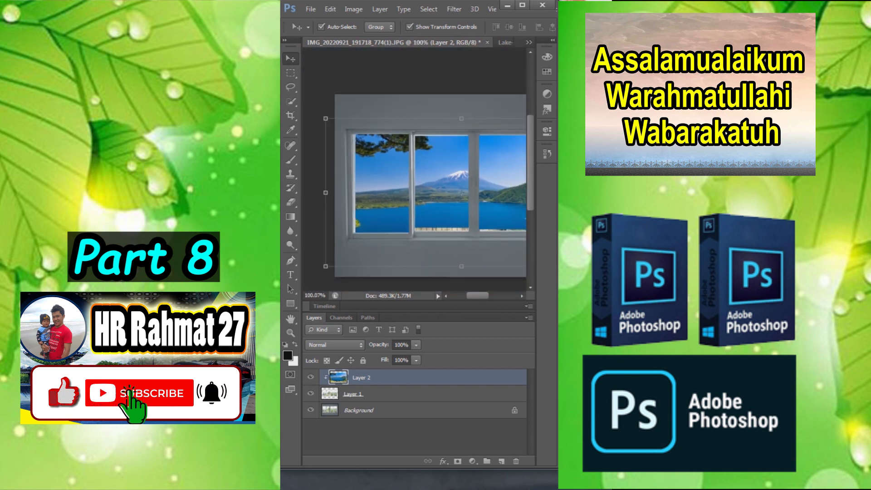
drag(481, 137, 504, 145)
scroll(503, 145, down, 2)
scroll(416, 181, up, 1)
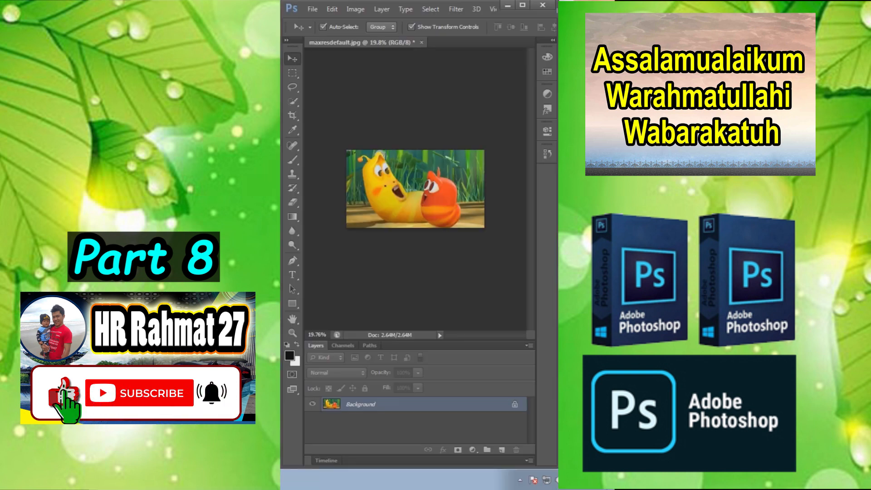
Select the yellow and red cartoon caterpillars in maxresdefault.jpg with the Quick Selection tool.
scroll(415, 188, up, 5)
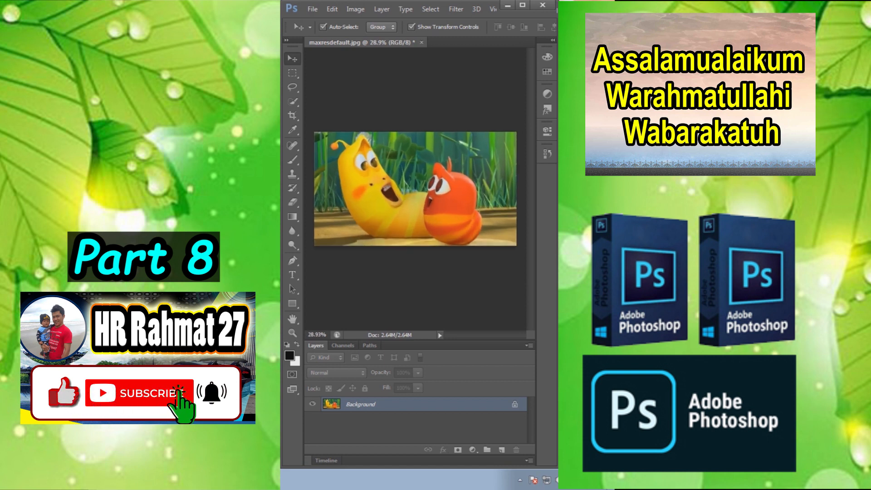
key(w)
mouse_move(378, 224)
mouse_down()
mouse_move(389, 213)
mouse_move(326, 136)
mouse_move(359, 129)
mouse_move(428, 202)
mouse_up()
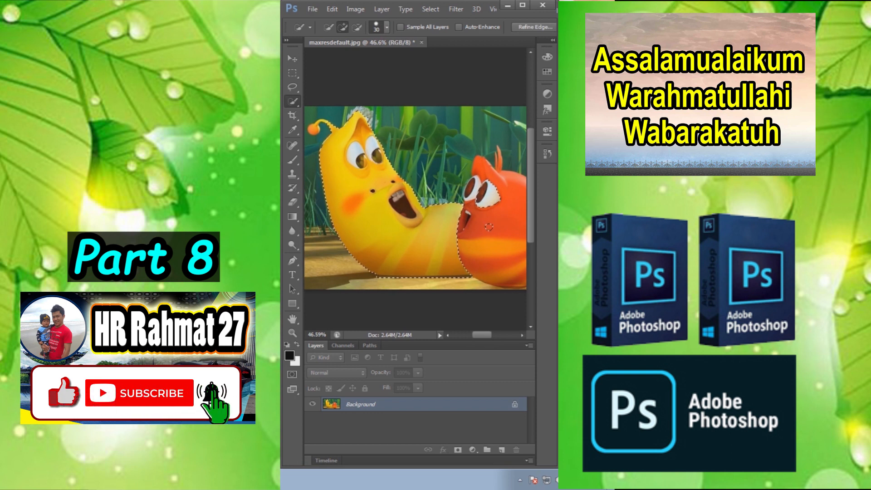
drag(489, 227, 472, 263)
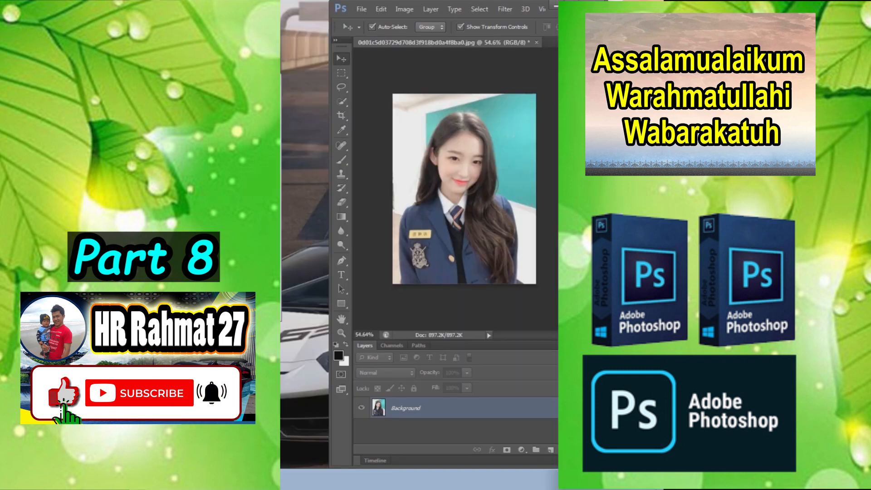
Add a black-to-transparent Gradient Fill layer above the colour portrait, with Radial style and Reverse enabled.
key(ctrl+minus)
key(ctrl+0)
key(ctrl+plus)
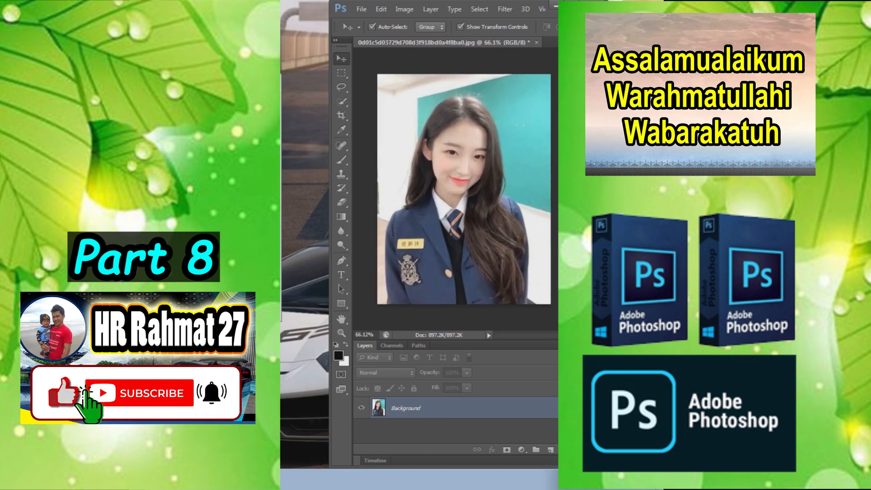
click(521, 450)
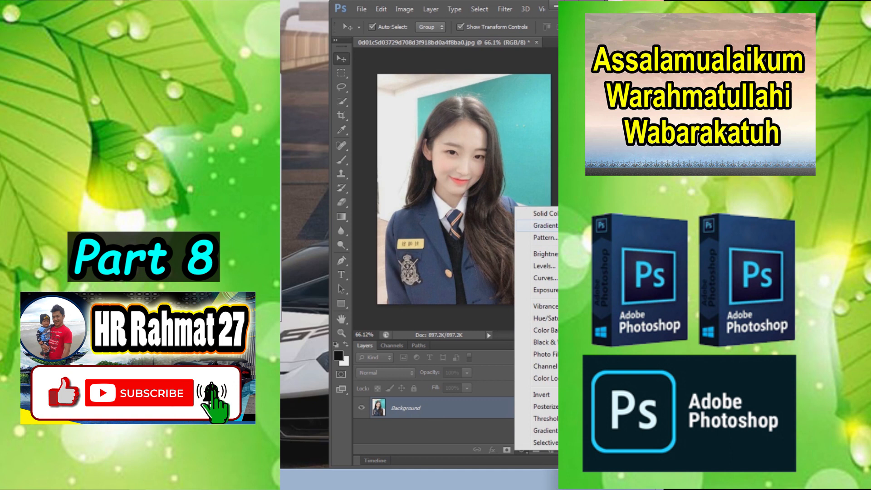
click(544, 226)
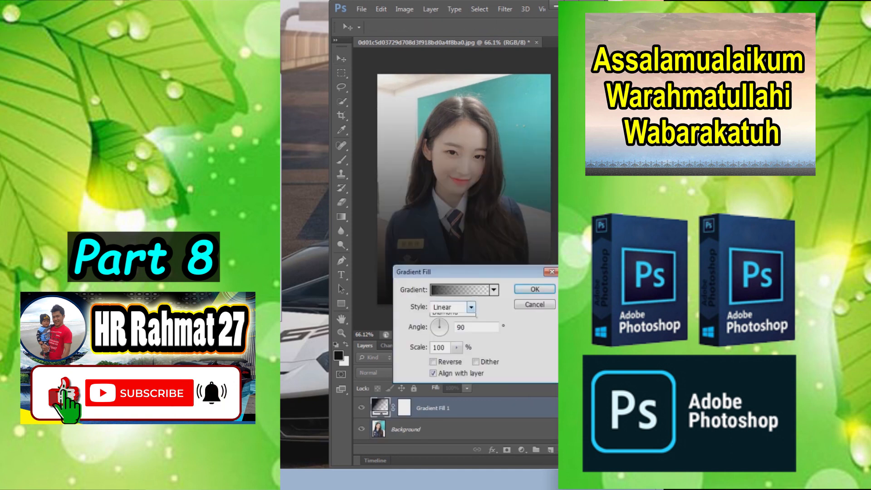
click(447, 315)
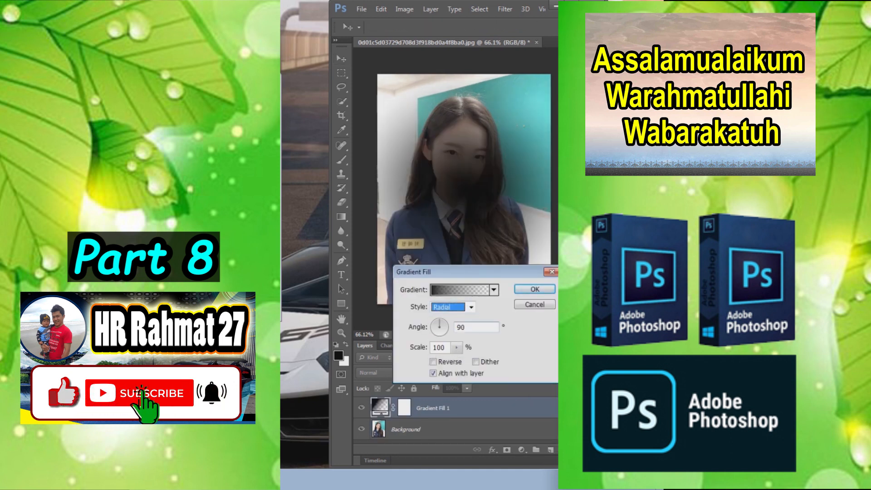
click(433, 361)
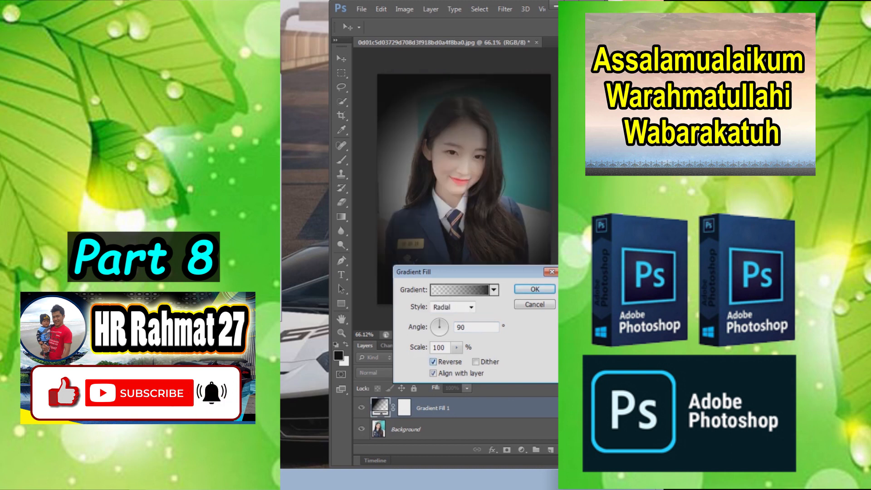
drag(474, 272, 465, 317)
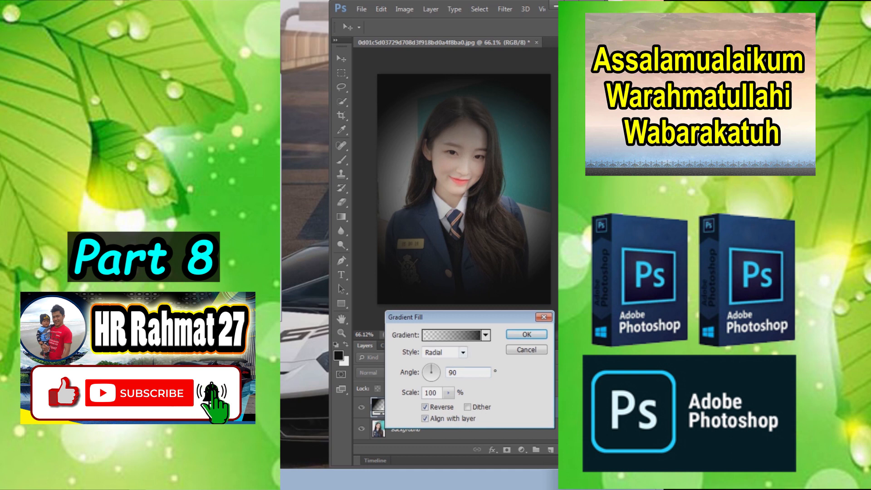
click(527, 334)
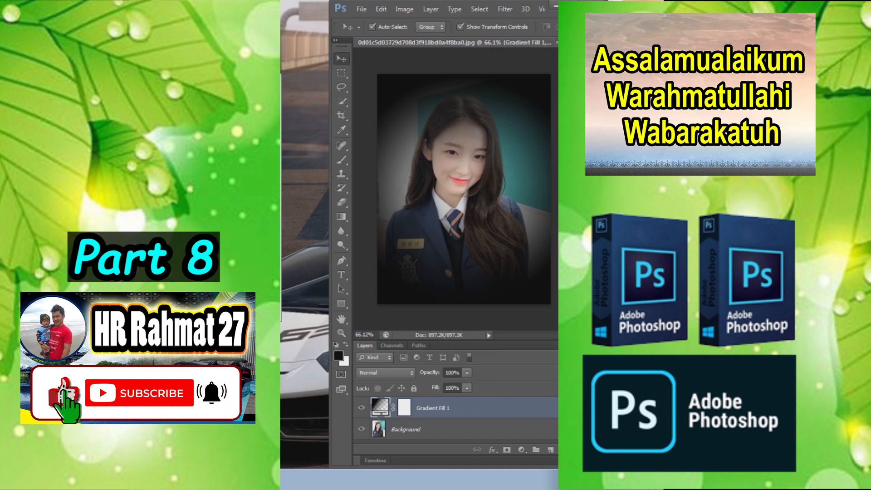
Toggle the gradient fill layer's visibility to compare the portrait with and without the dark vignette.
scroll(464, 190, down, 9)
scroll(464, 189, up, 4)
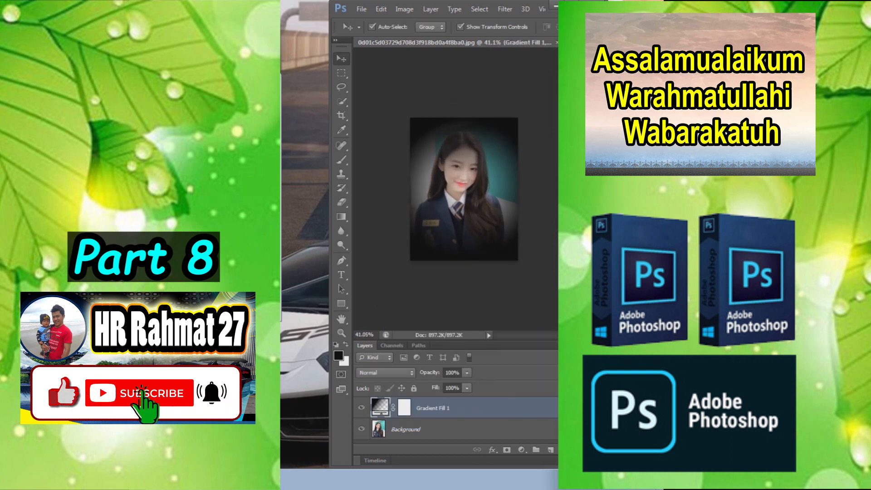
click(361, 408)
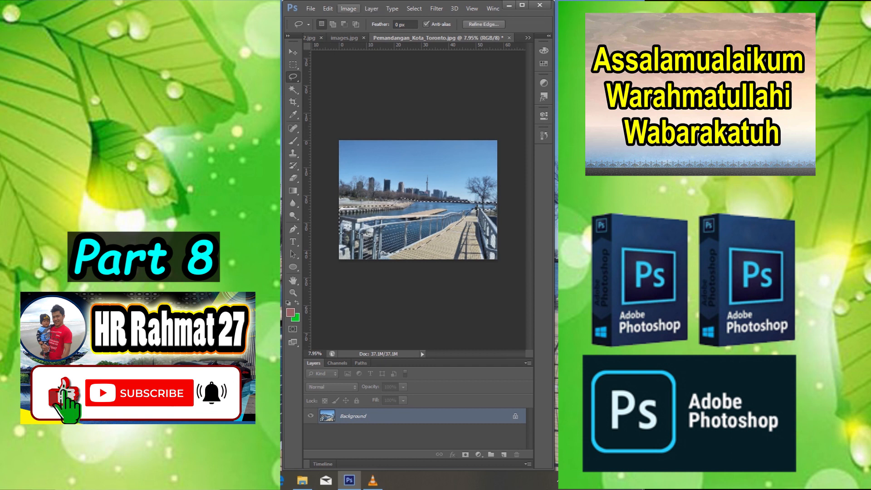
Start Replace Color on Pemandangan_Kota_Toronto.jpg and add samples of the water beside the railing to the colour selection.
click(348, 9)
mouse_move(363, 32)
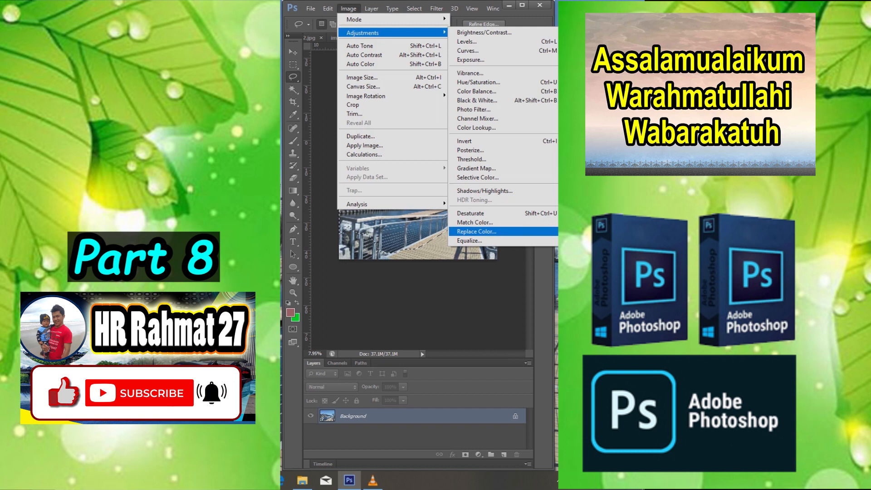
key(Return)
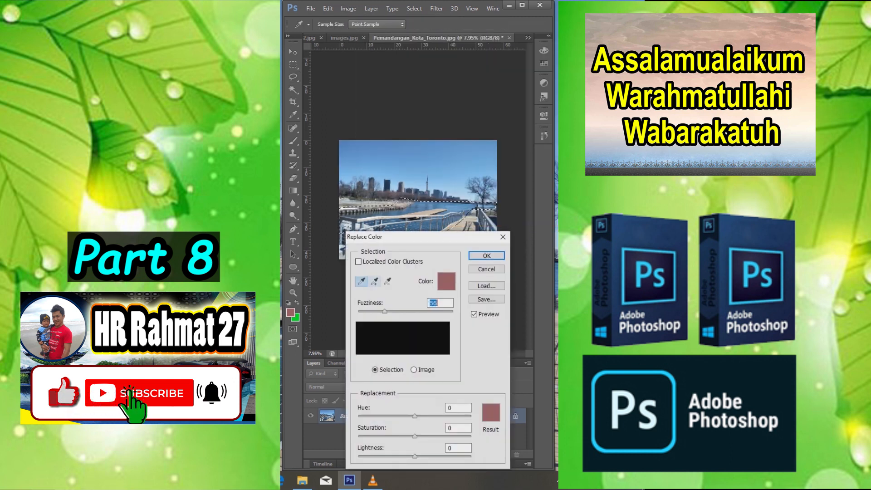
click(374, 281)
click(346, 226)
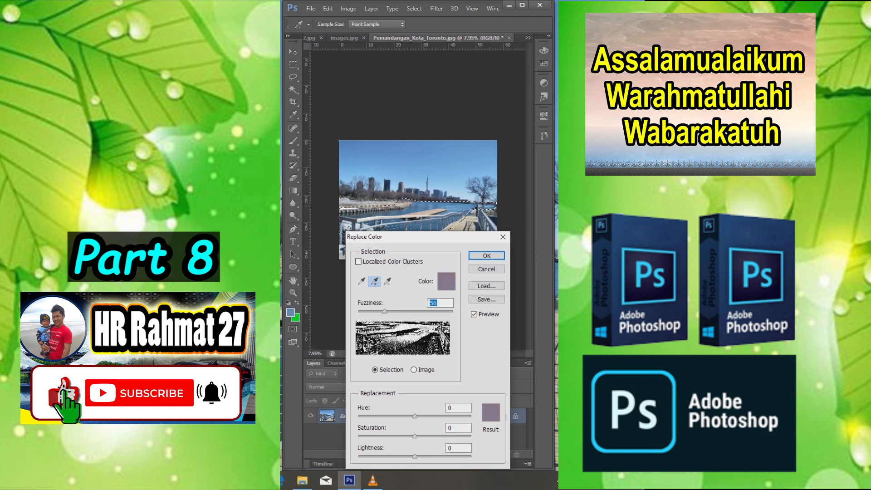
click(345, 226)
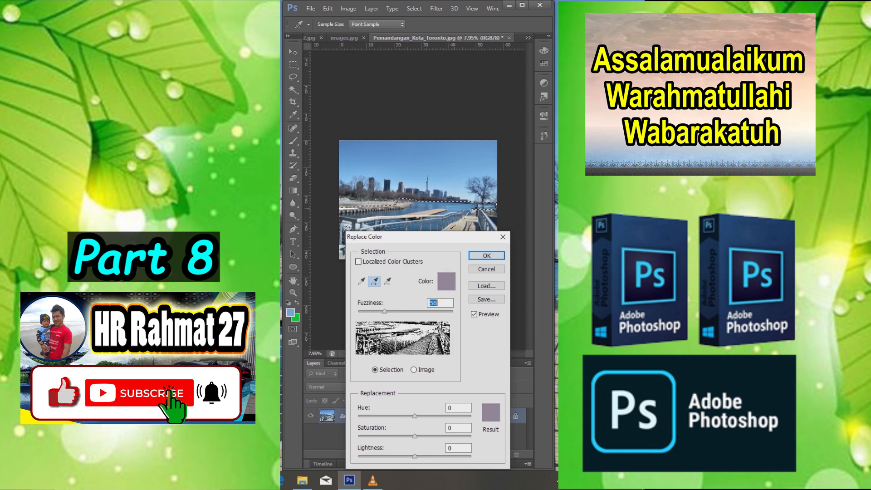
Set the colour selection's Fuzziness to 20.
key(Down)
key(Down)
key(Down)
key(Down)
key(Down)
key(Down)
key(Down)
key(Down)
key(Down)
key(Down)
key(Down)
key(Down)
key(Down)
key(Down)
key(Down)
key(Down)
key(Down)
key(Down)
key(Down)
key(Down)
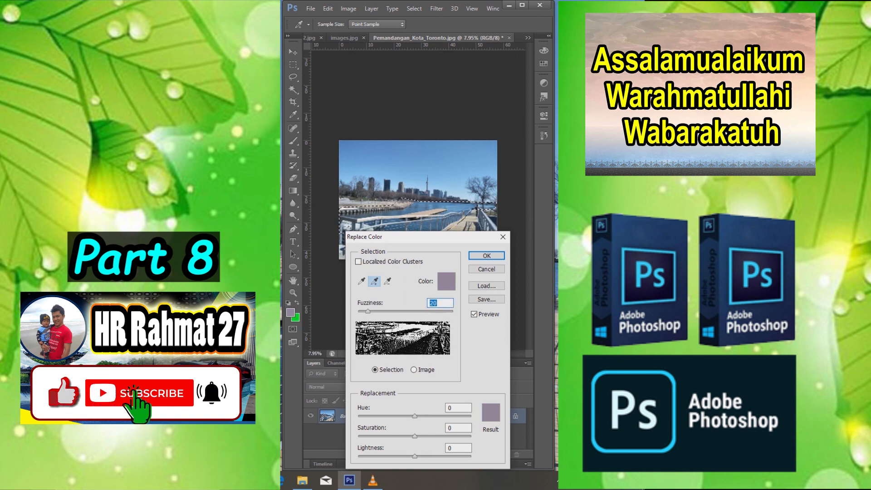
Try a replacement hue of -180 on the sampled water.
key(shift+Down)
key(shift+Down)
key(shift+Down)
key(shift+Down)
key(shift+Down)
key(shift+Down)
key(shift+Down)
key(shift+Down)
key(Down)
key(Down)
key(Down)
key(Down)
key(Down)
key(Down)
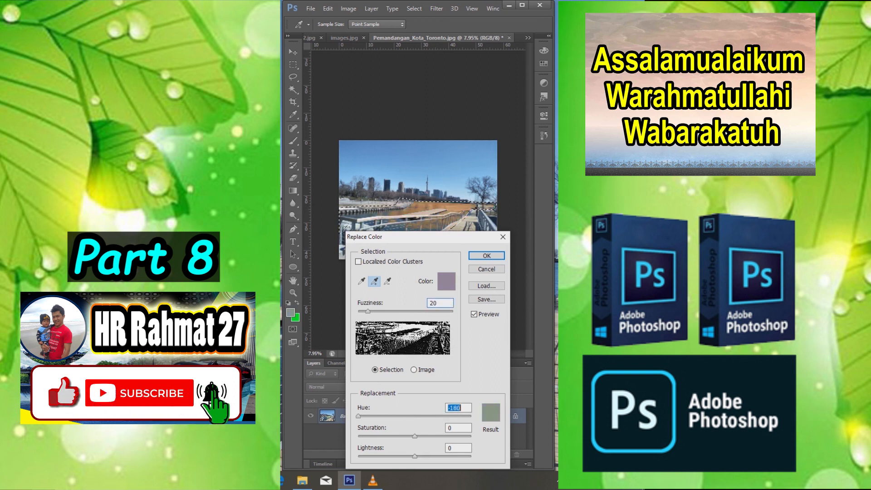
Set the replacement hue to +114 and add another sample of the water to the selection.
key(shift+Up)
key(shift+Up)
key(shift+Up)
key(shift+Up)
key(shift+Up)
key(shift+Up)
key(shift+Up)
key(shift+Up)
key(shift+Up)
key(shift+Up)
key(shift+Up)
key(shift+Up)
key(shift+Up)
key(shift+Up)
key(shift+Up)
key(shift+Up)
key(shift+Up)
key(shift+Up)
key(shift+Up)
key(shift+Up)
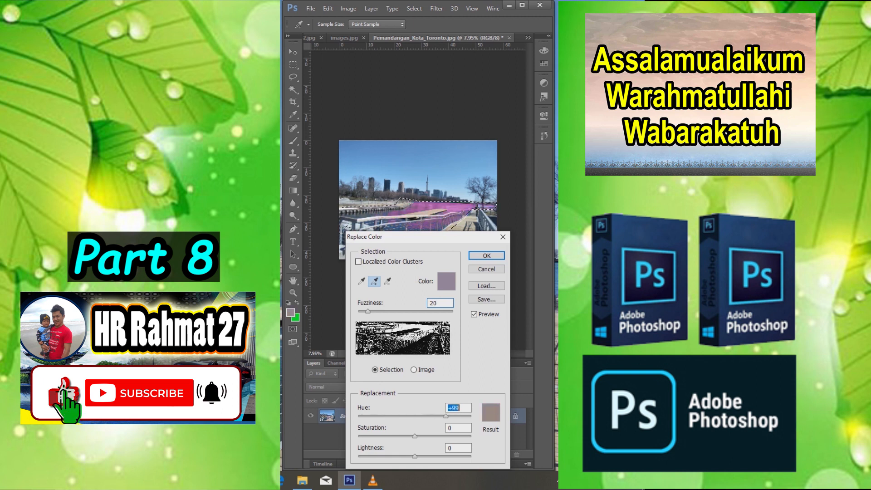
key(shift+Up)
key(Up)
key(Up)
key(Up)
key(Up)
key(Up)
key(Up)
key(Up)
key(Up)
key(Up)
click(396, 227)
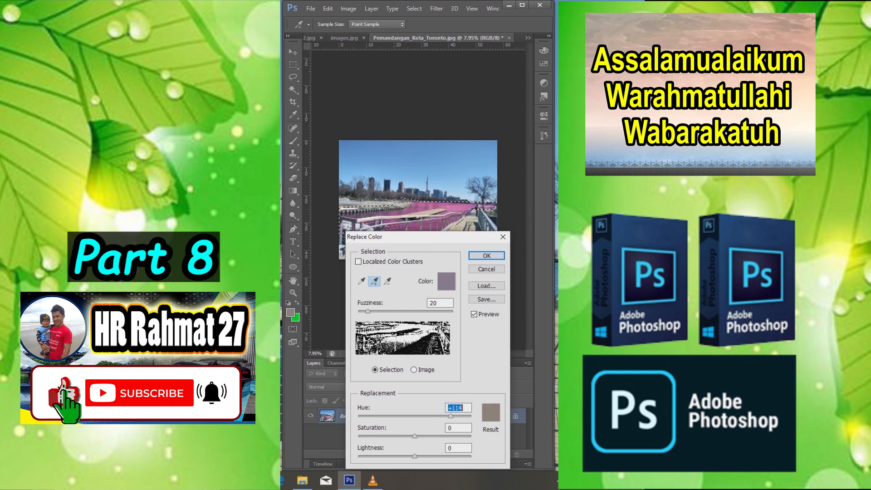
Raise the replacement hue further until the water turns reddish pink, and apply the colour replacement.
key(Up)
key(Up)
key(Up)
key(Up)
key(Up)
key(Up)
key(Up)
key(Up)
key(Up)
key(Up)
key(Up)
key(Up)
key(Up)
key(Up)
key(Up)
key(Up)
key(Up)
key(Return)
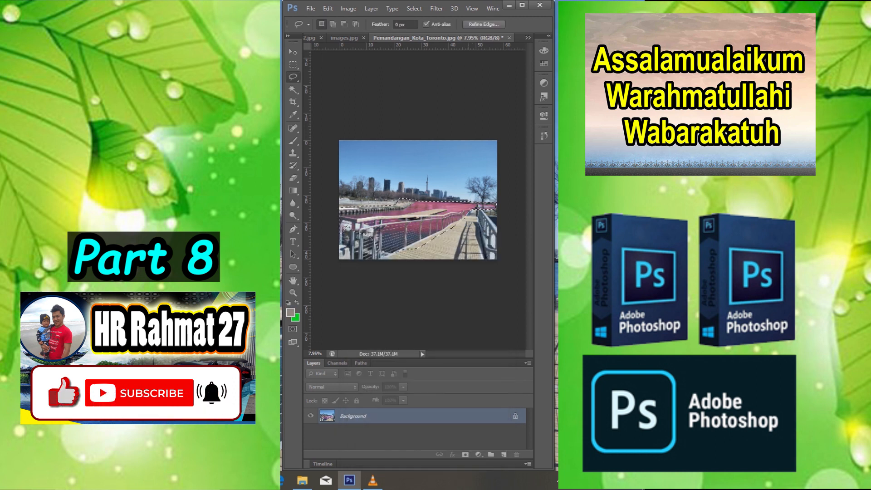
key(ctrl+d)
scroll(431, 204, down, 5)
scroll(431, 204, up, 10)
scroll(417, 199, up, 5)
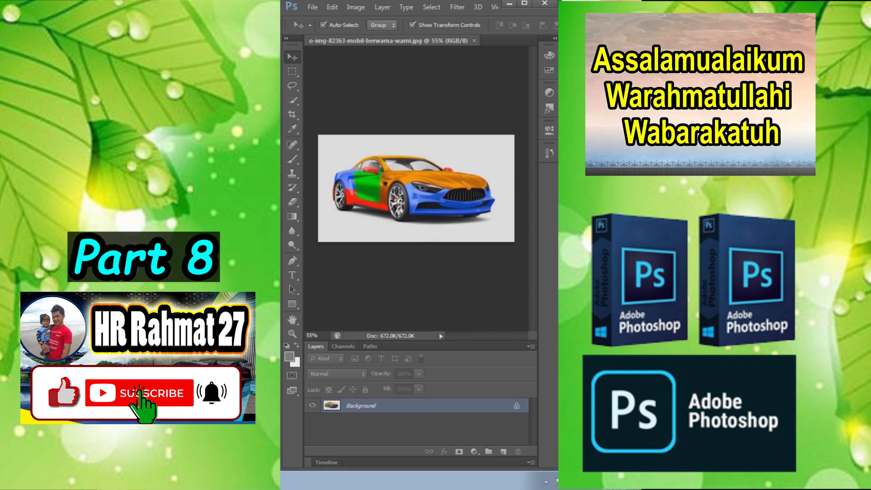
Use Replace Color on the multicoloured car, sampling its body colours with Fuzziness 37 and setting the hue to +136.
scroll(416, 192, up, 2)
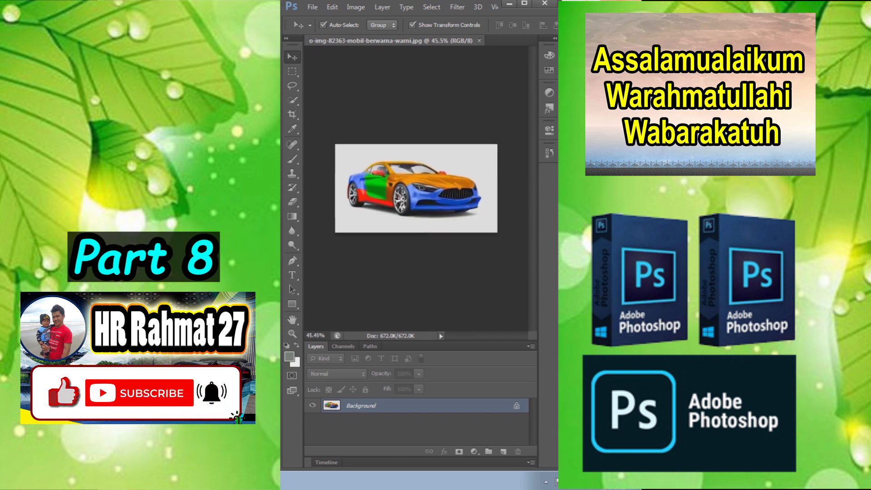
key(alt+i)
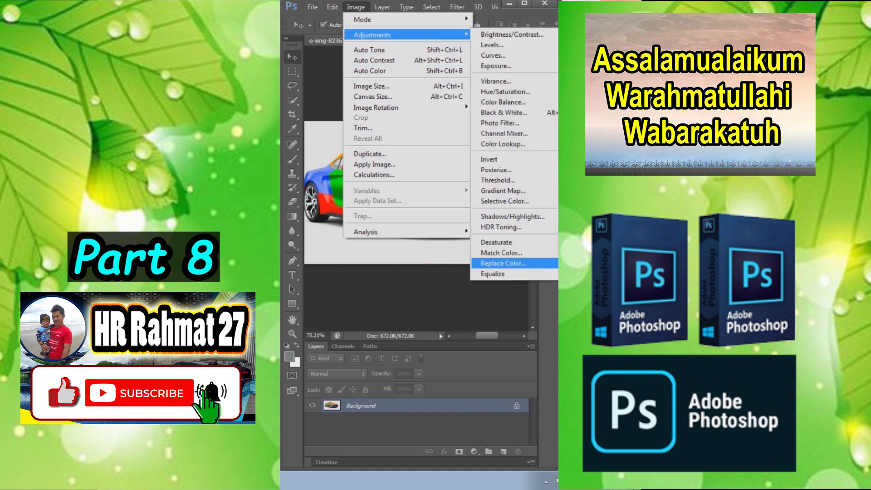
key(Return)
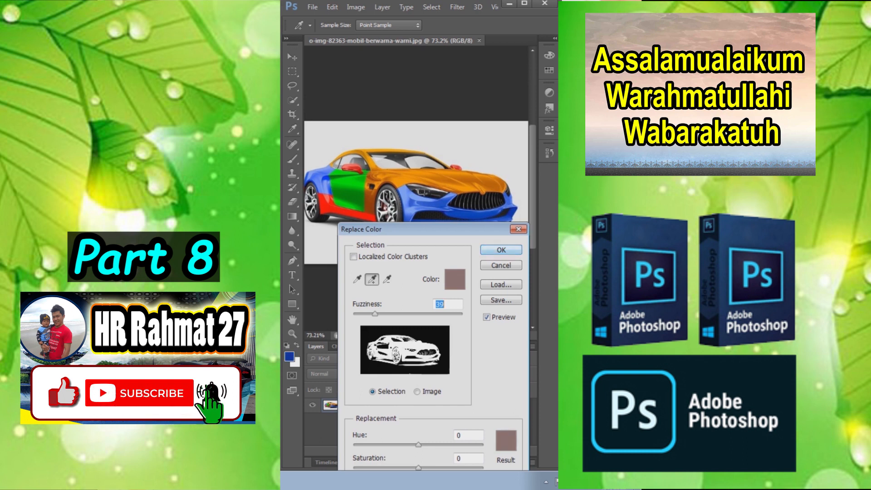
drag(363, 229, 356, 255)
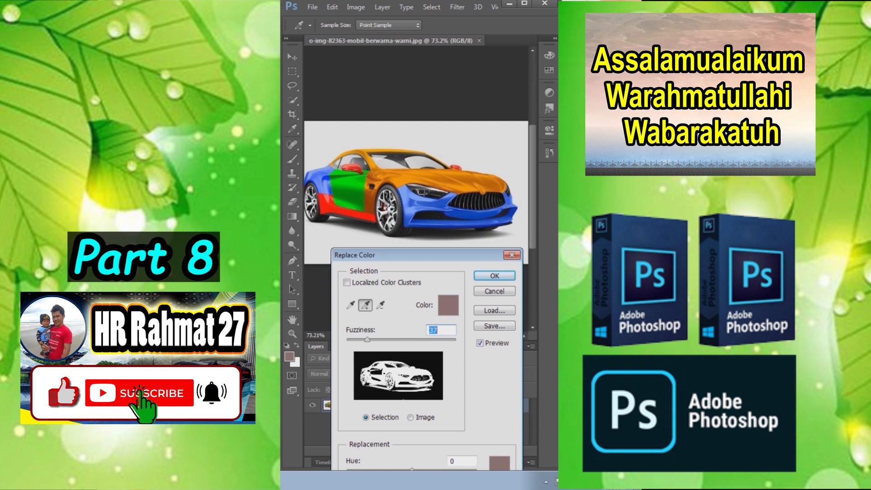
drag(408, 255, 403, 236)
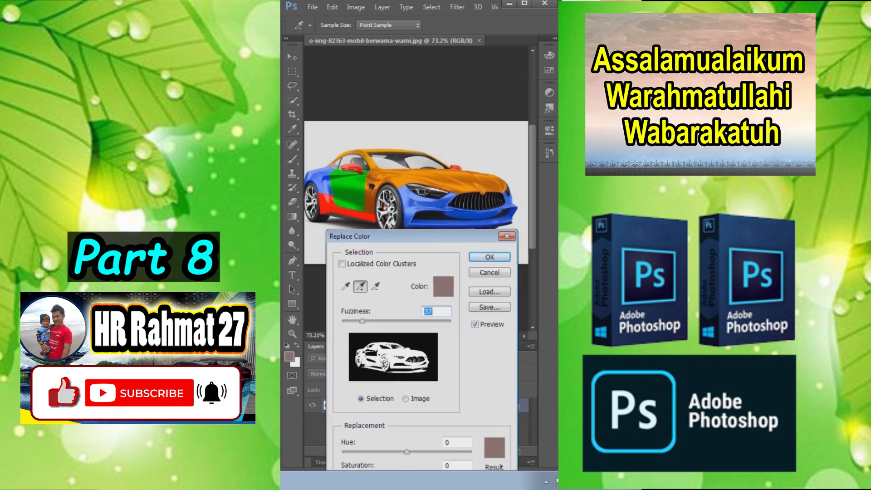
drag(407, 452, 455, 452)
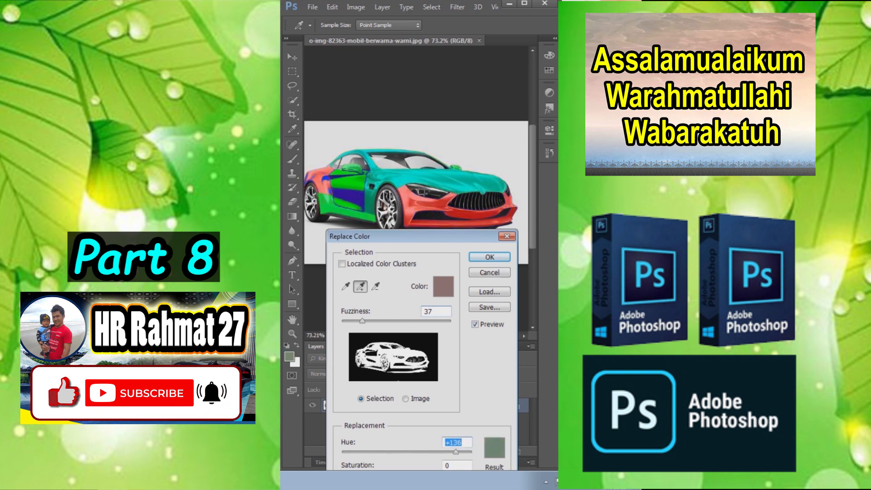